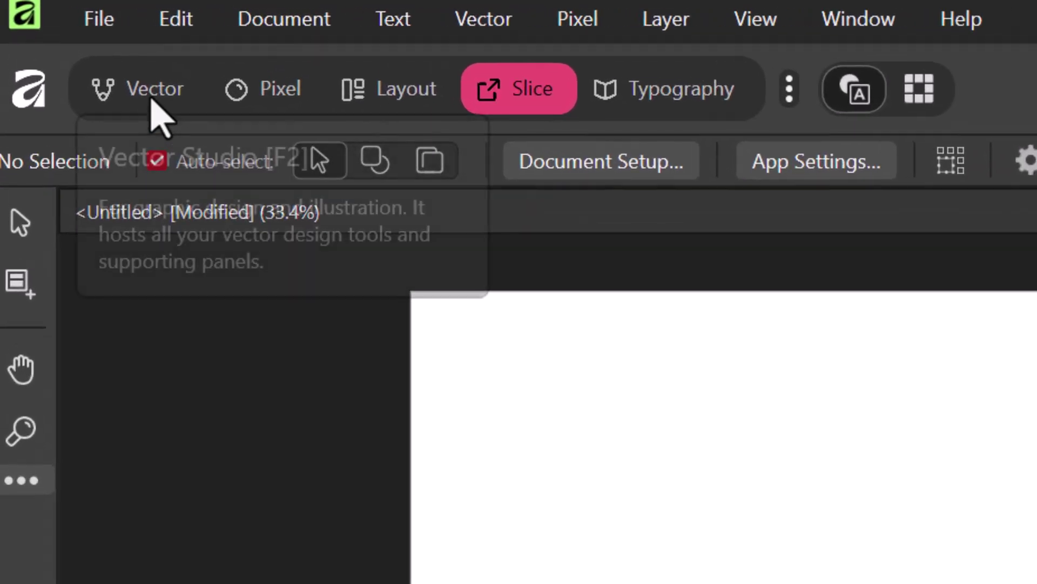
Draw a red rectangle in the page centre with a yellow circle on top of it
click(71, 47)
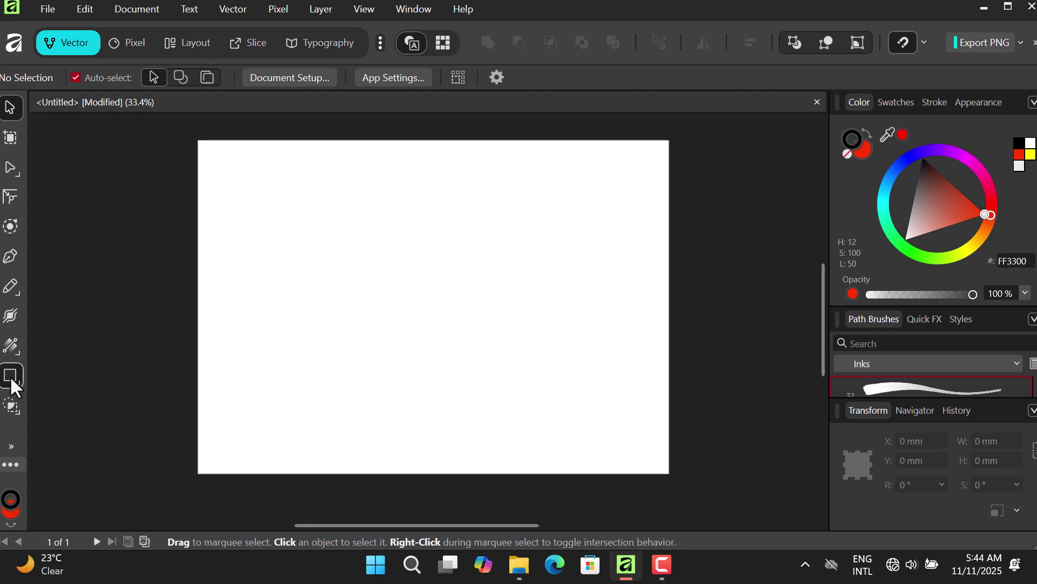
click(10, 374)
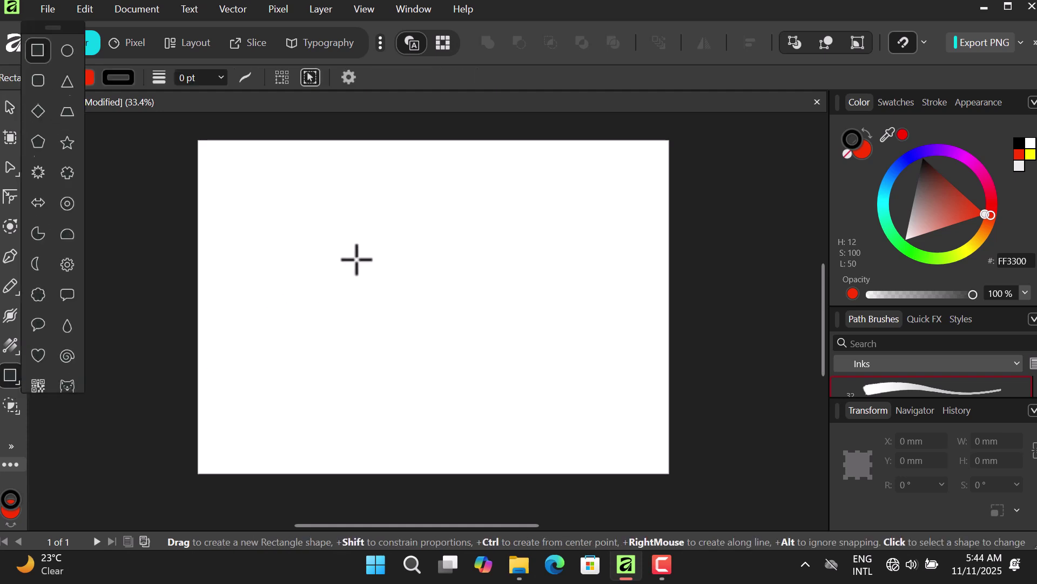
drag(294, 194, 606, 404)
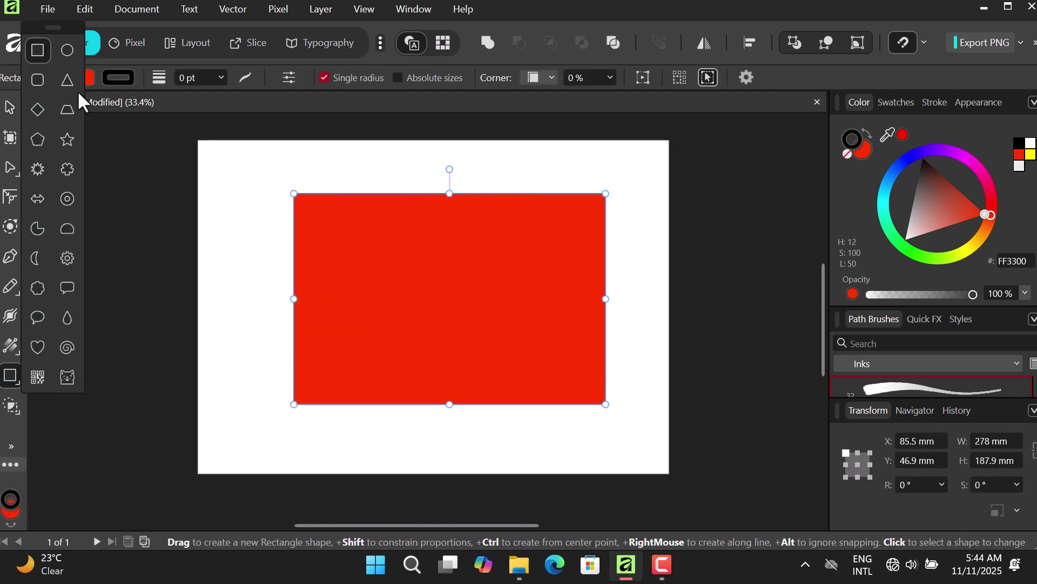
click(67, 49)
drag(370, 240, 513, 377)
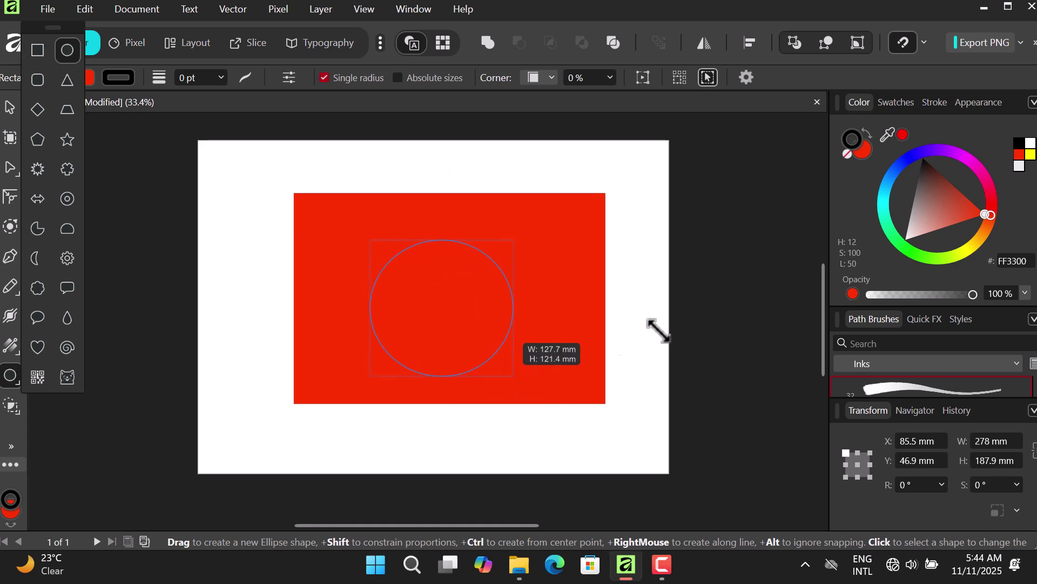
click(965, 248)
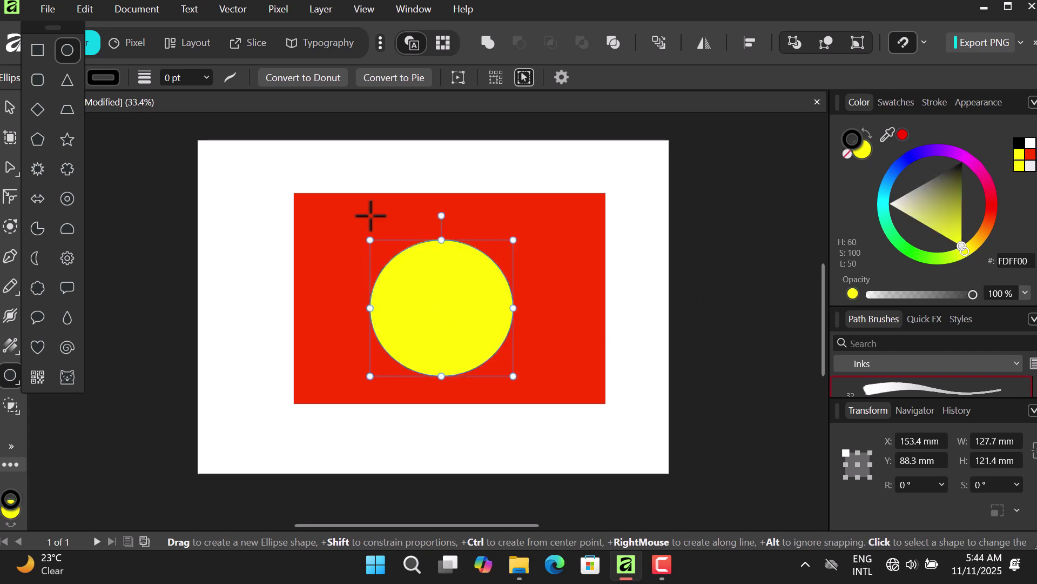
Centre the circle horizontally on the rectangle, nudge both toward the page centre, then deselect
click(10, 107)
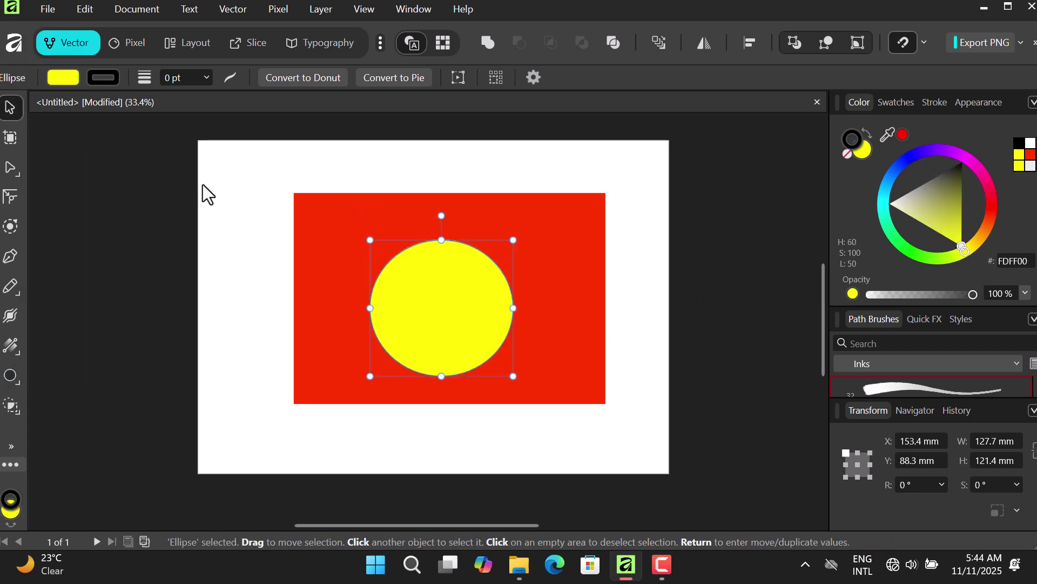
drag(265, 165, 641, 440)
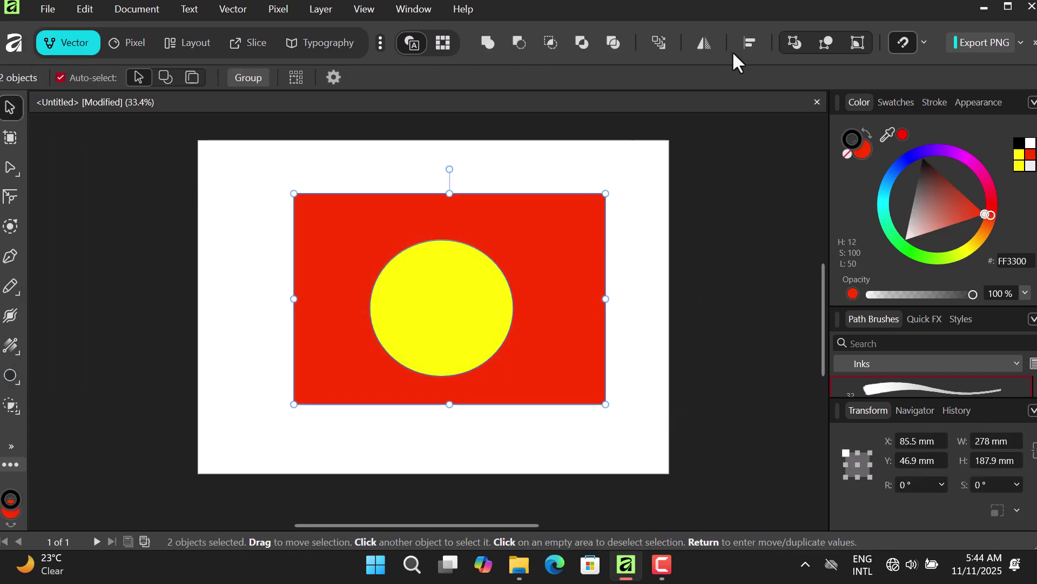
click(745, 38)
click(801, 97)
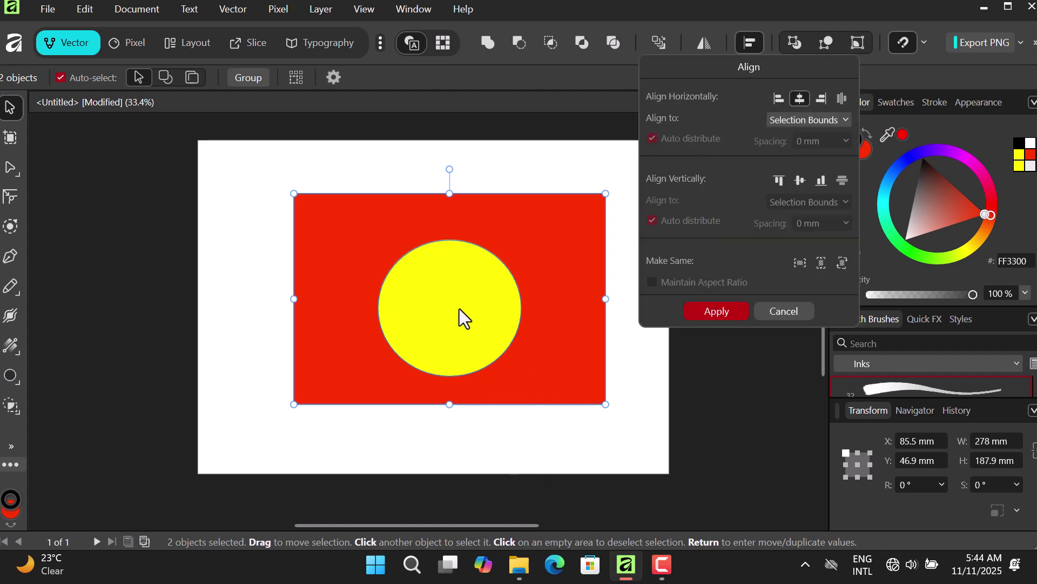
mouse_move(460, 309)
mouse_down()
mouse_move(453, 292)
mouse_move(446, 318)
mouse_up()
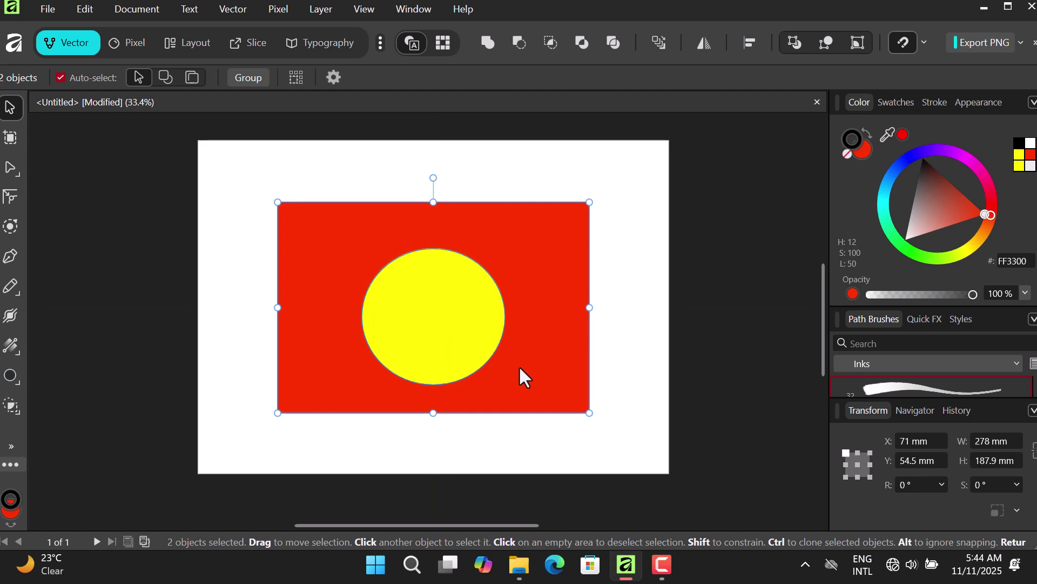
click(549, 454)
click(441, 312)
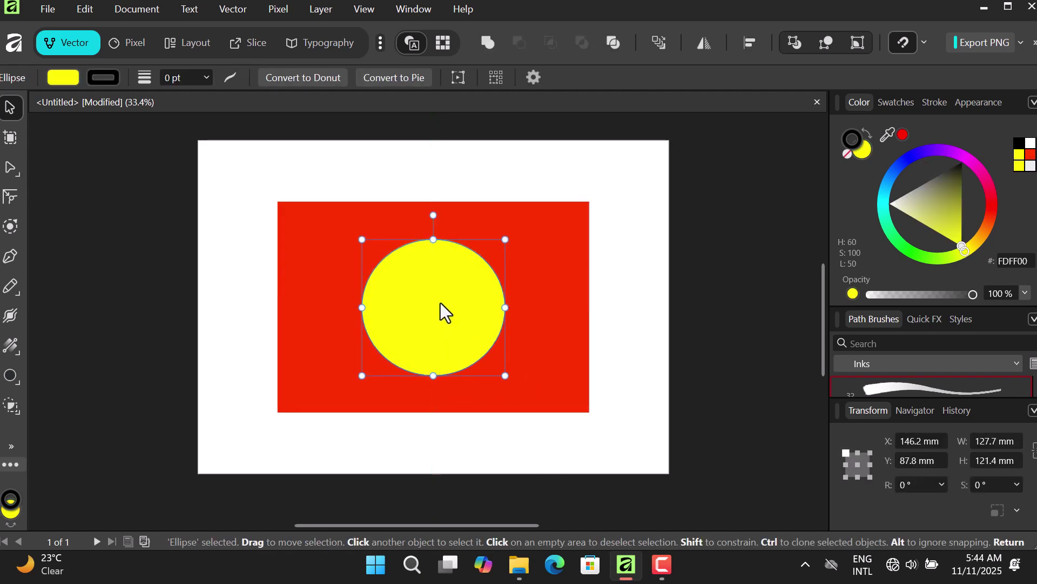
click(647, 280)
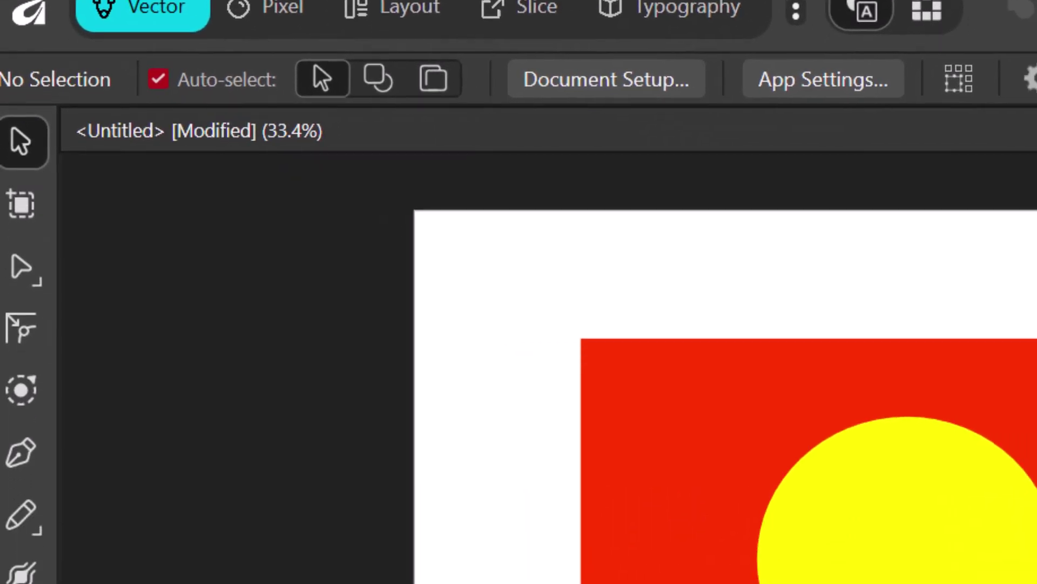
Check the File menu's export options without exporting, then select and deselect the yellow circle
click(102, 21)
mouse_move(415, 400)
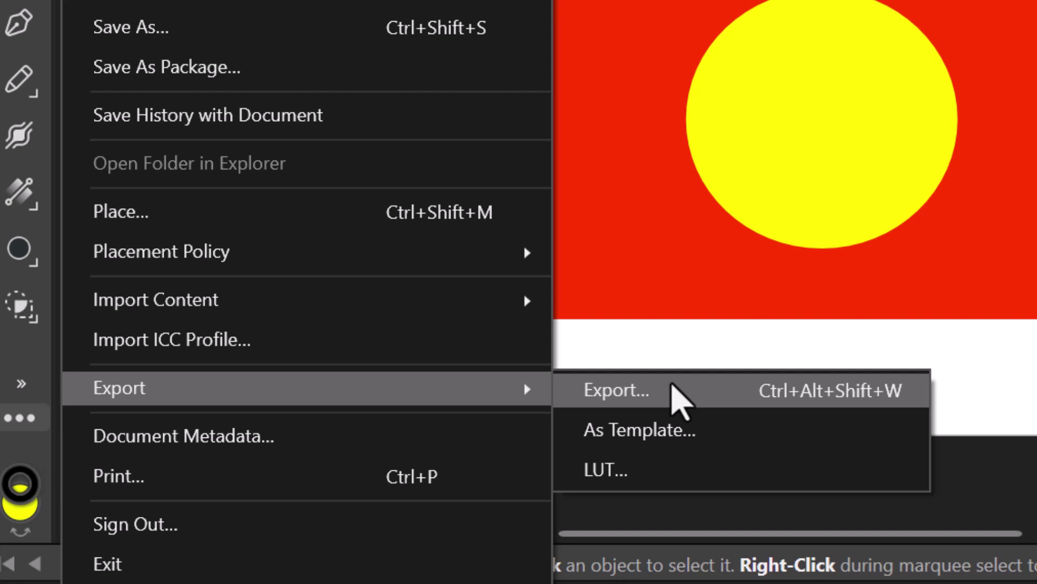
key(Escape)
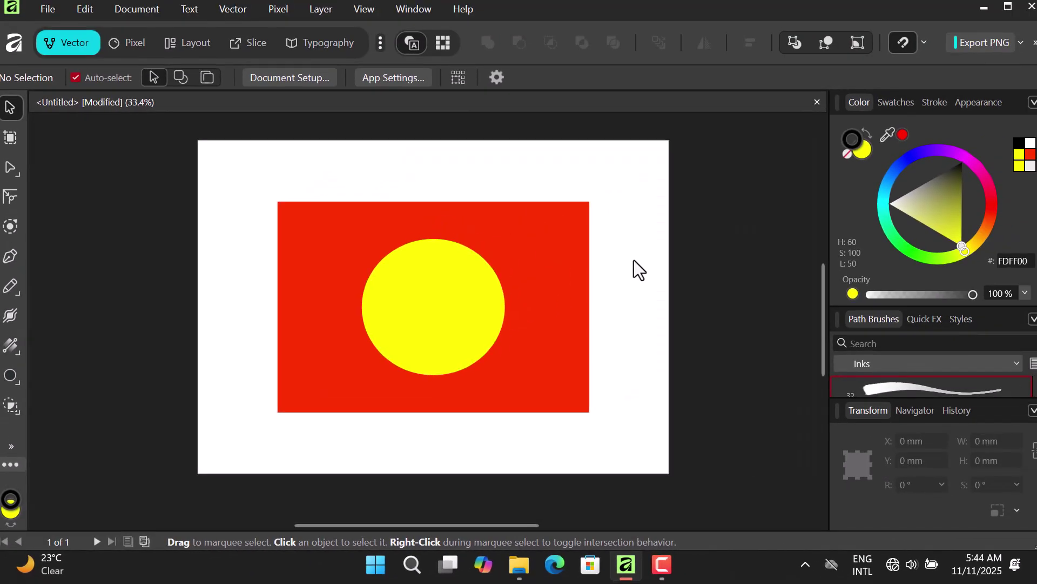
click(485, 306)
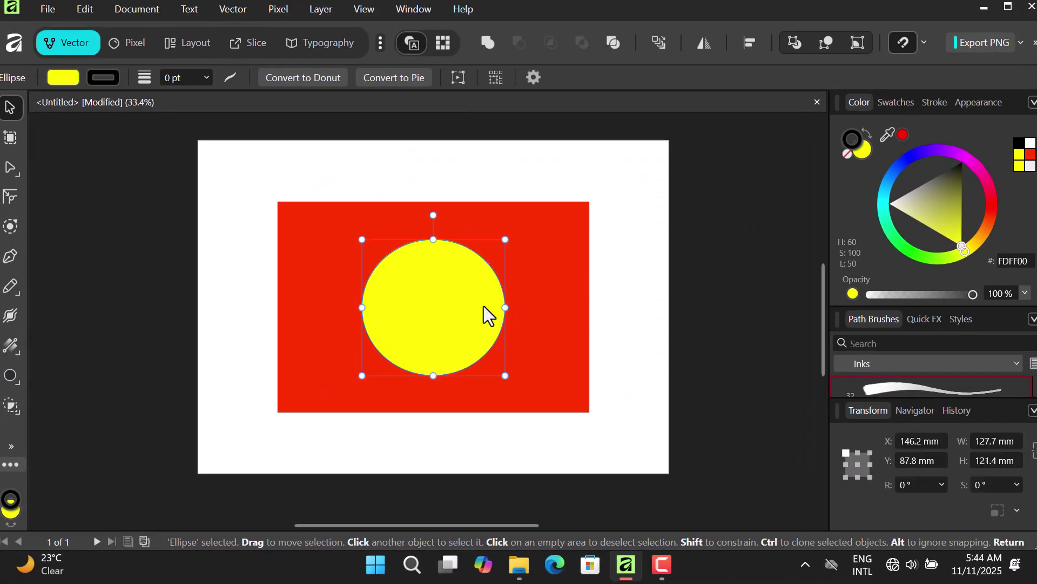
click(647, 262)
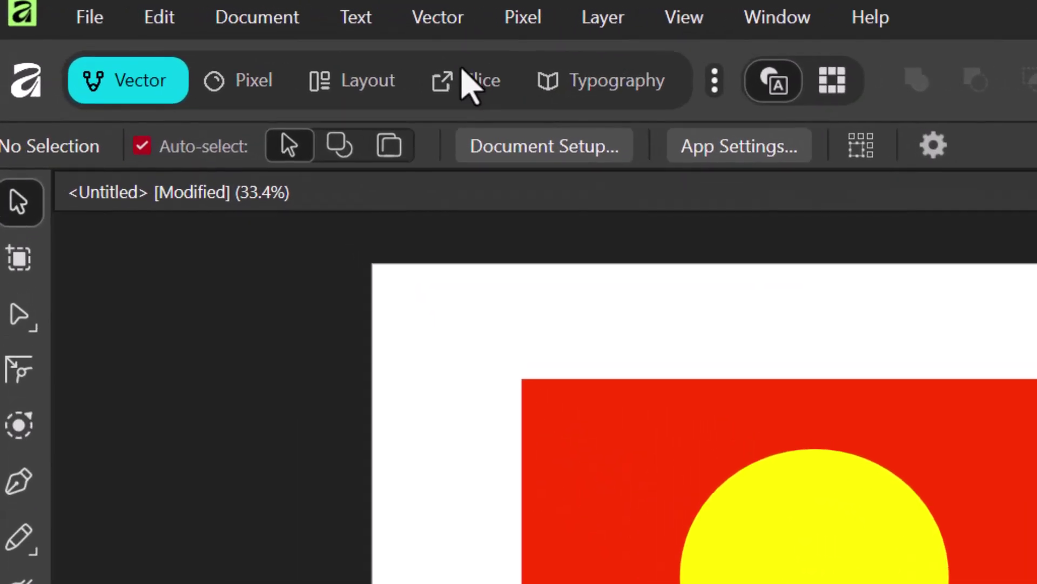
Switch to the Export persona, select the red rectangle and show the Layers panel with F7
click(463, 78)
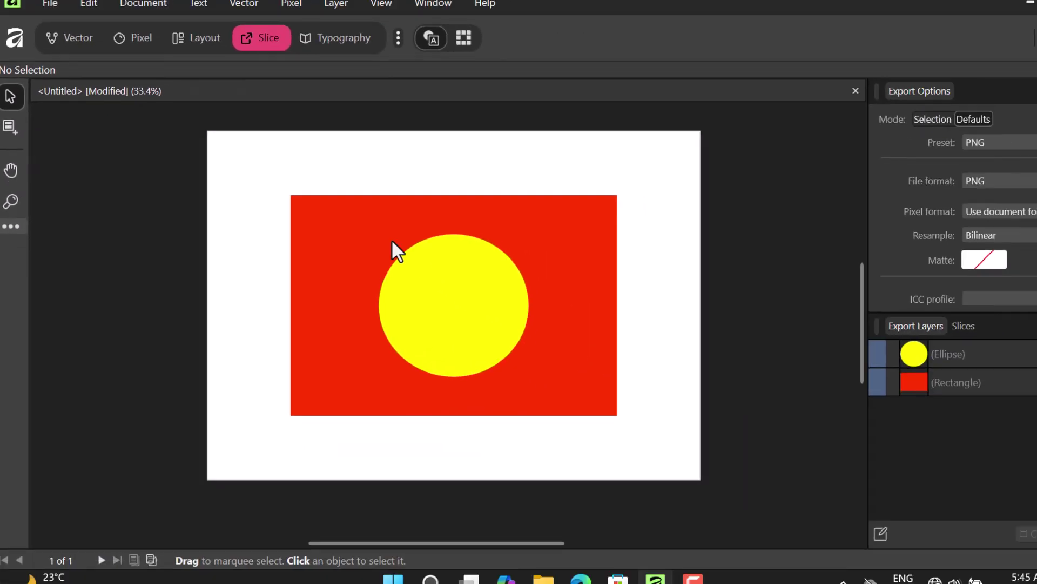
drag(223, 204, 310, 307)
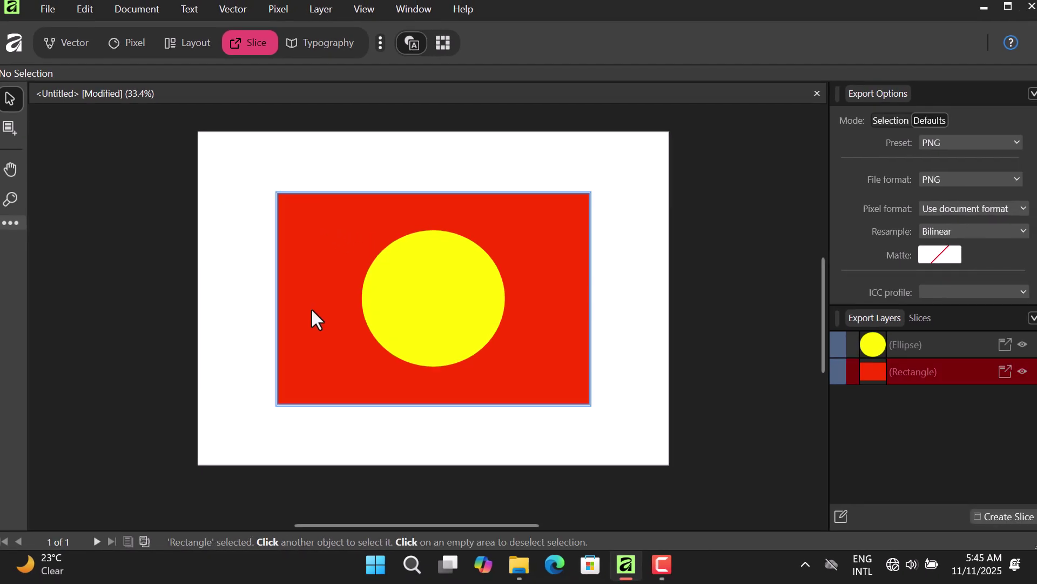
key(F7)
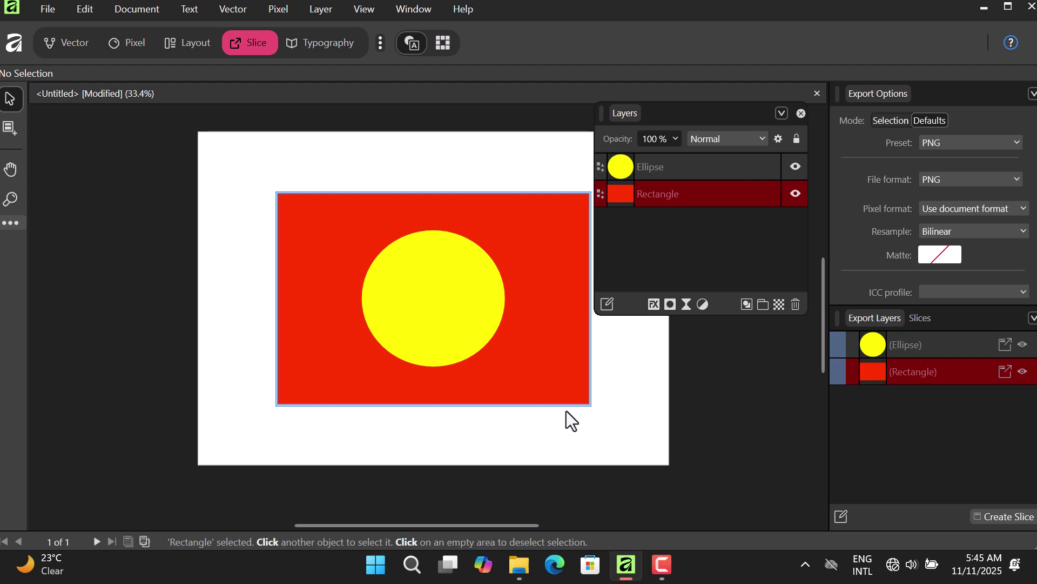
click(401, 437)
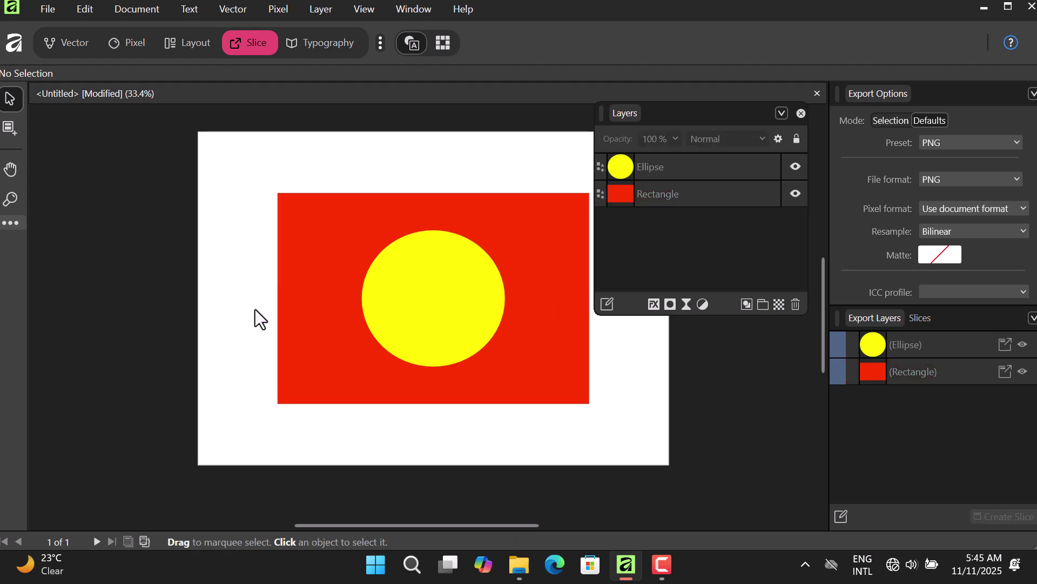
drag(225, 256, 404, 394)
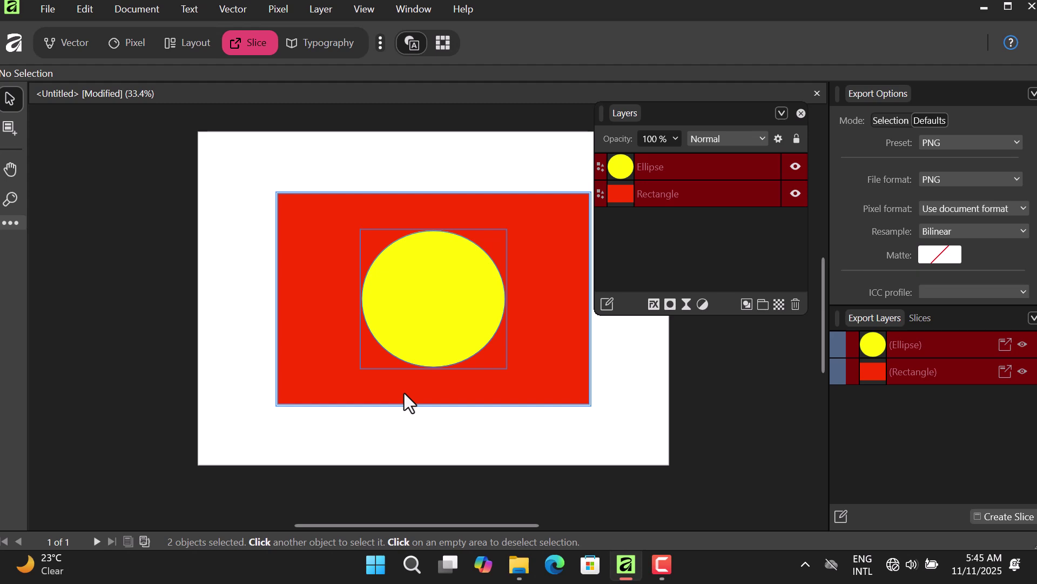
click(256, 387)
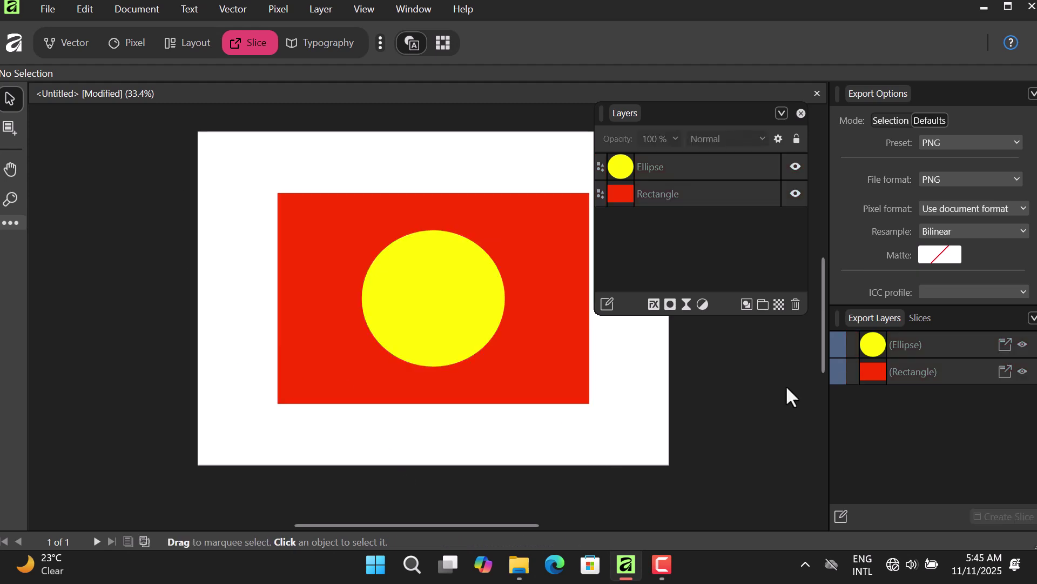
click(925, 347)
click(926, 370)
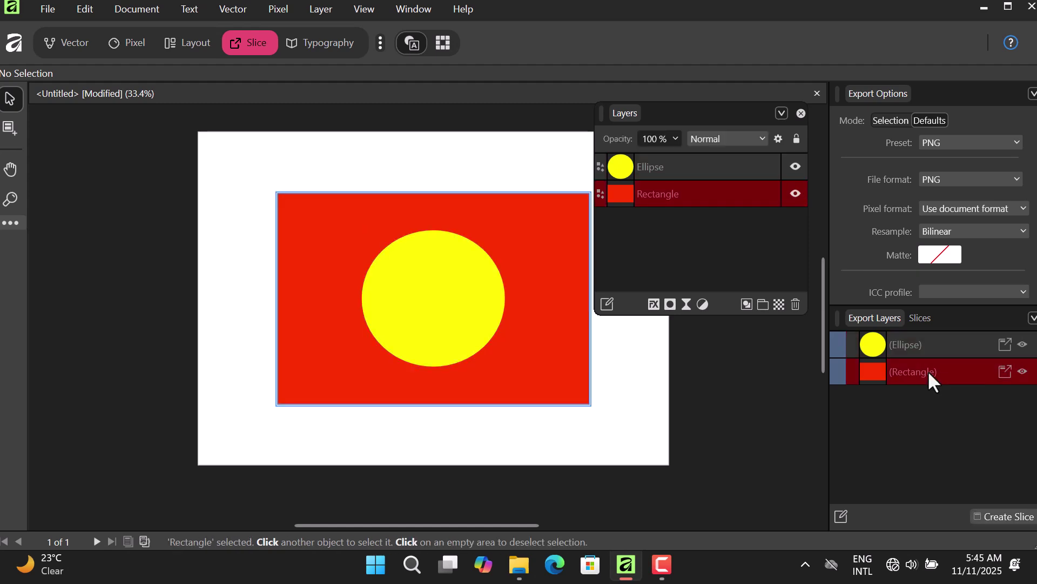
click(928, 344)
click(934, 373)
click(925, 346)
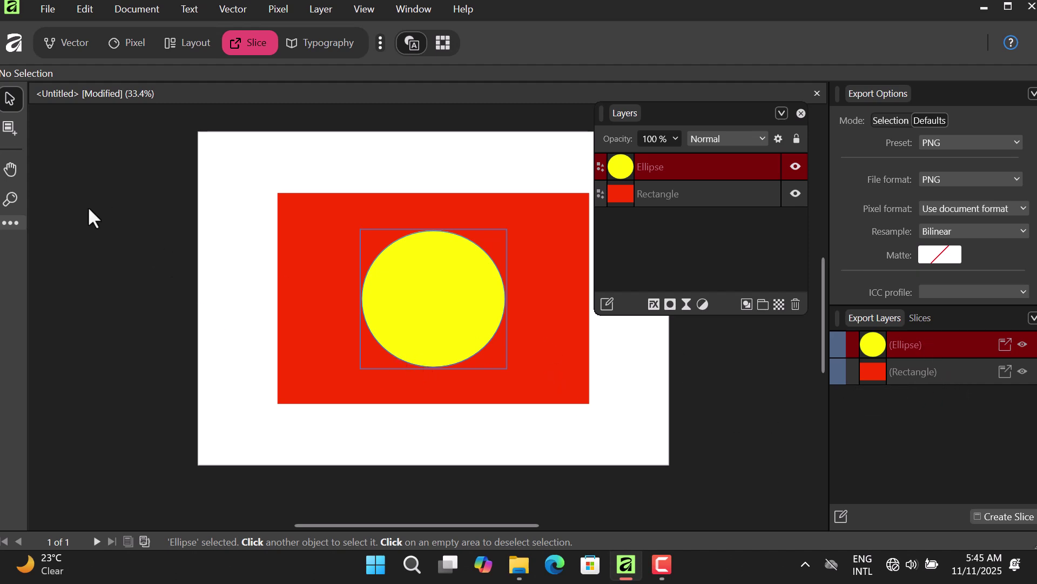
click(101, 210)
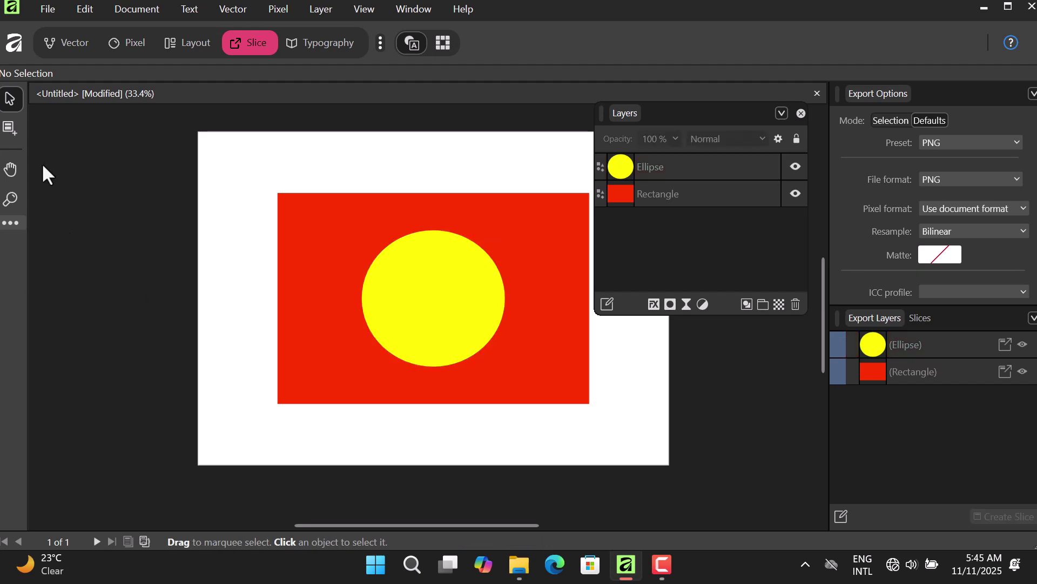
click(9, 172)
drag(530, 266, 495, 289)
click(10, 208)
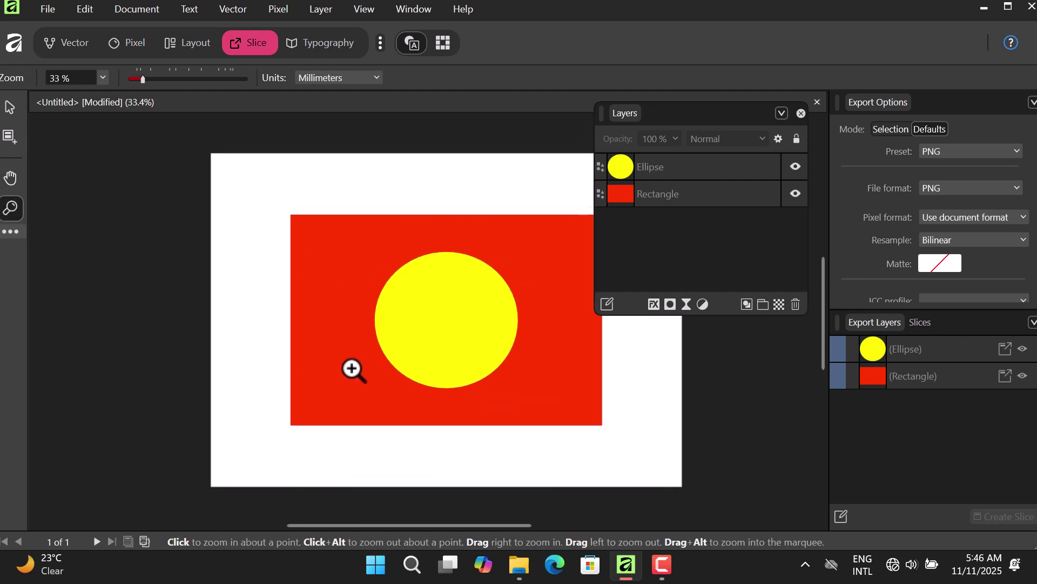
drag(307, 318, 285, 342)
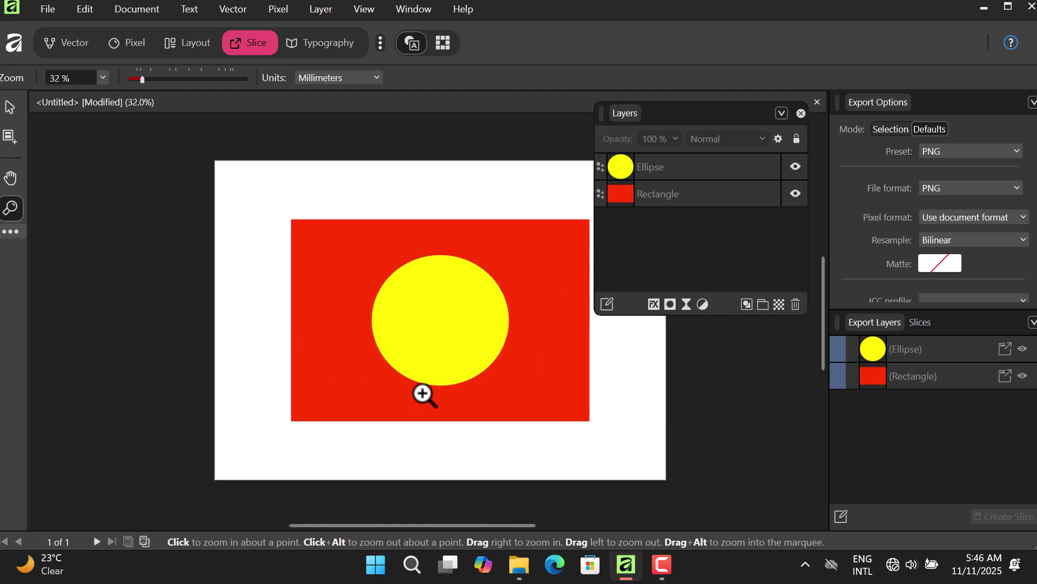
drag(667, 112, 695, 114)
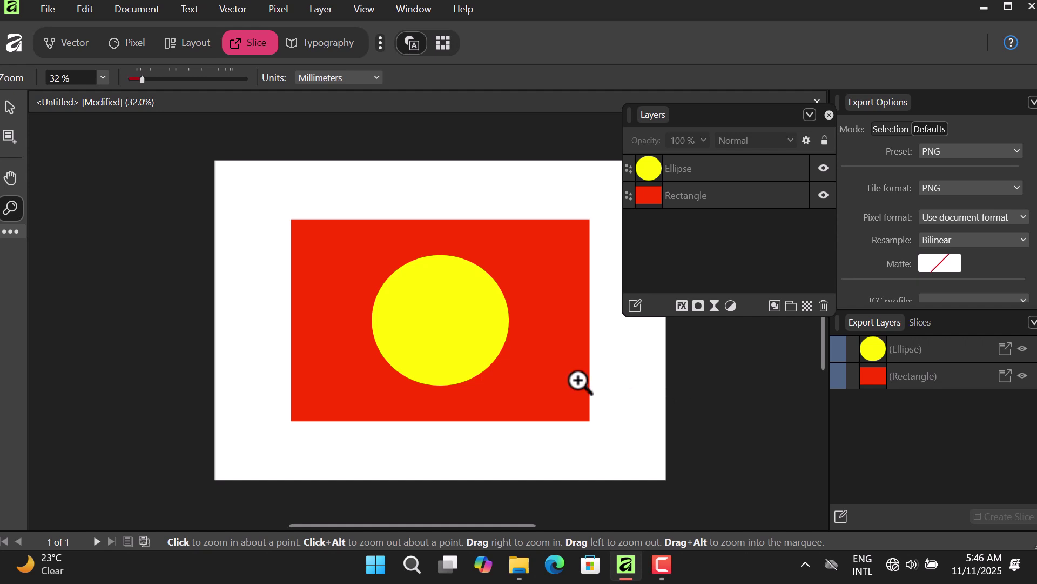
click(9, 106)
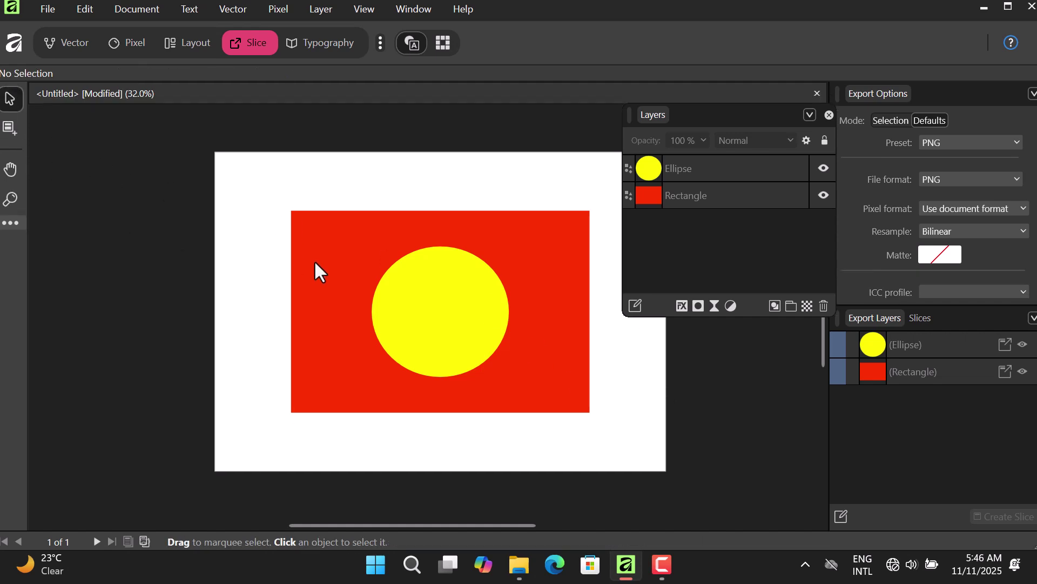
Create a PNG slice, slice1, framing the selected yellow circle
click(443, 312)
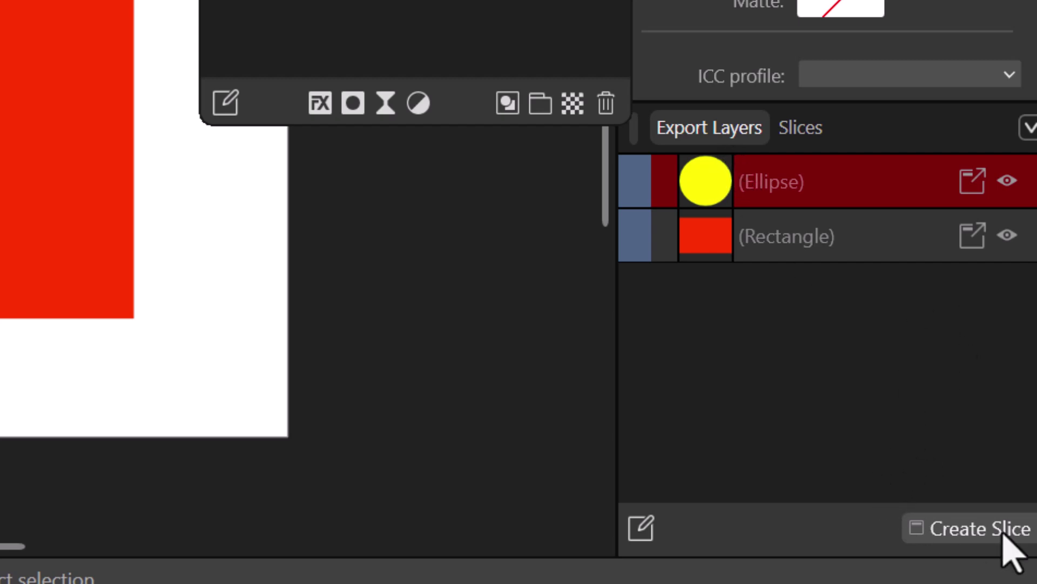
click(961, 531)
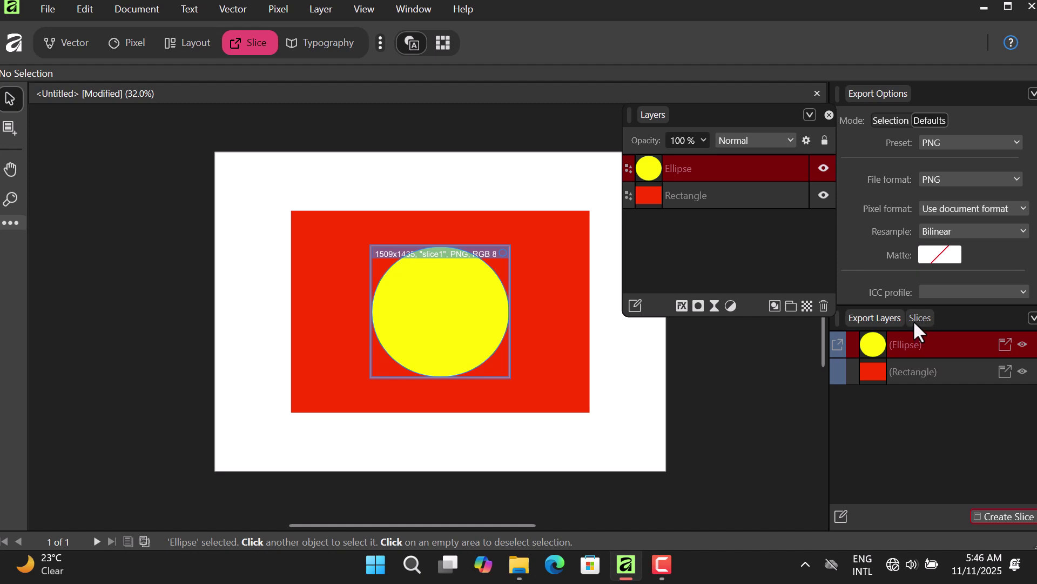
Float the Slices panel beside the Layers panel, showing slice1 and the page slice
click(919, 318)
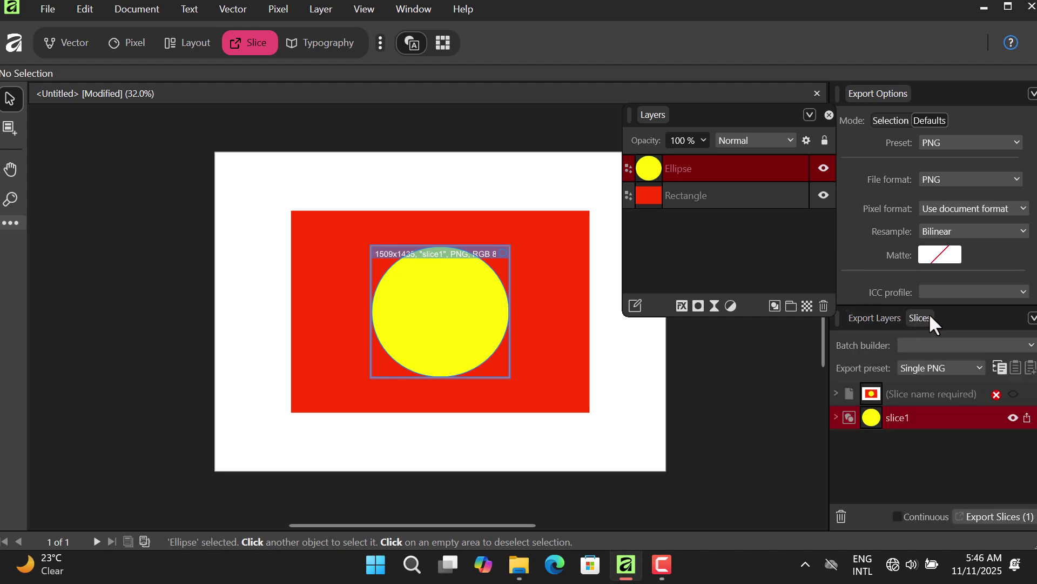
drag(929, 313, 646, 284)
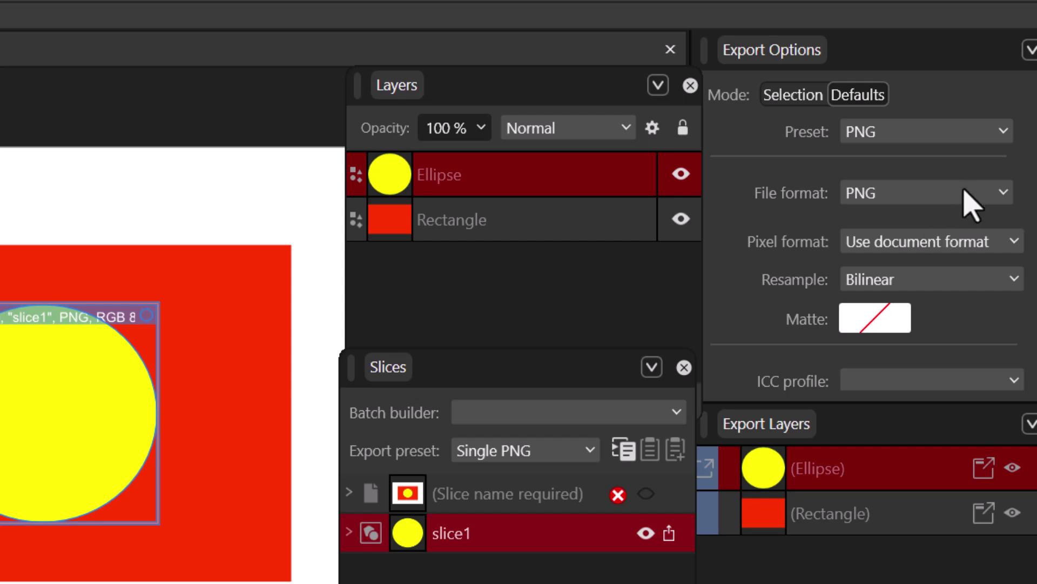
click(1006, 194)
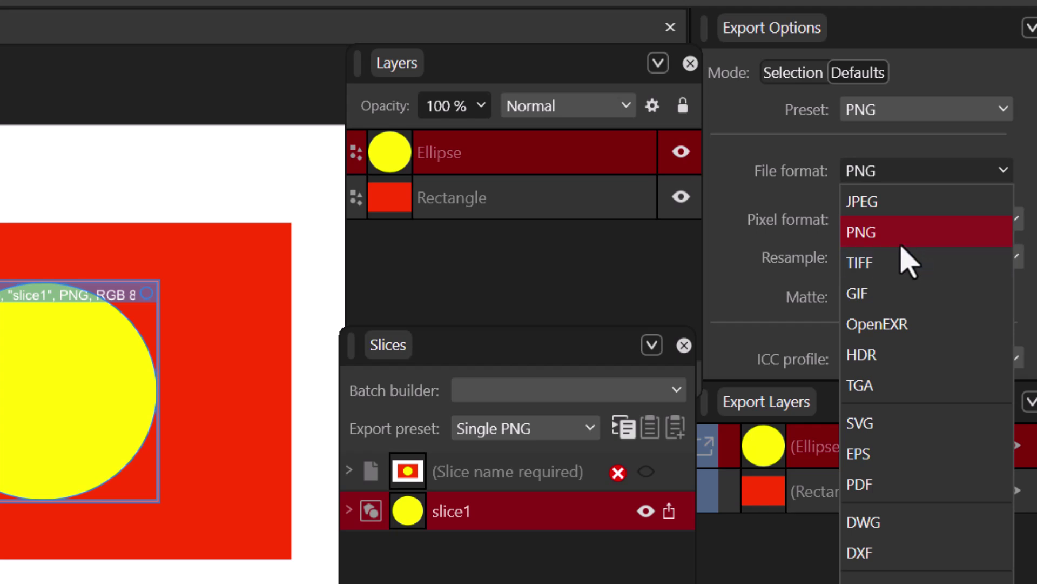
click(882, 238)
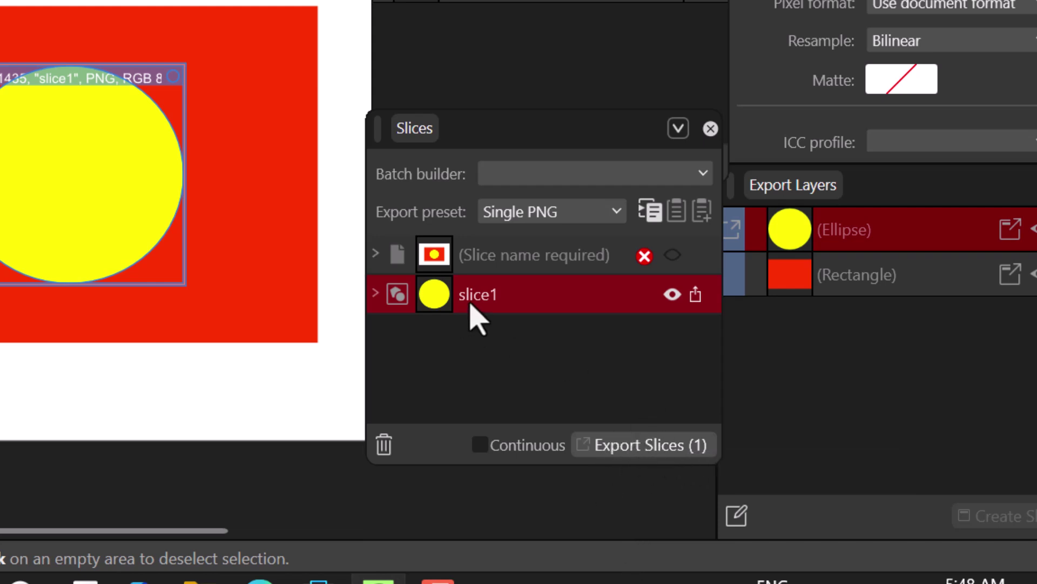
Rename slice1 to SC1 and export it as PNG into the PICTURES folder
double_click(473, 296)
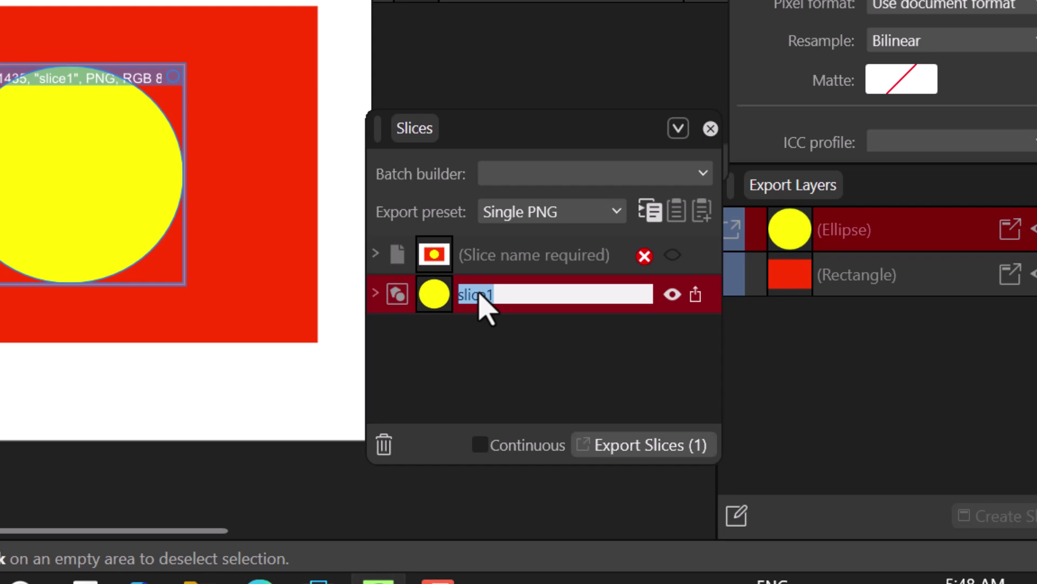
text(S)
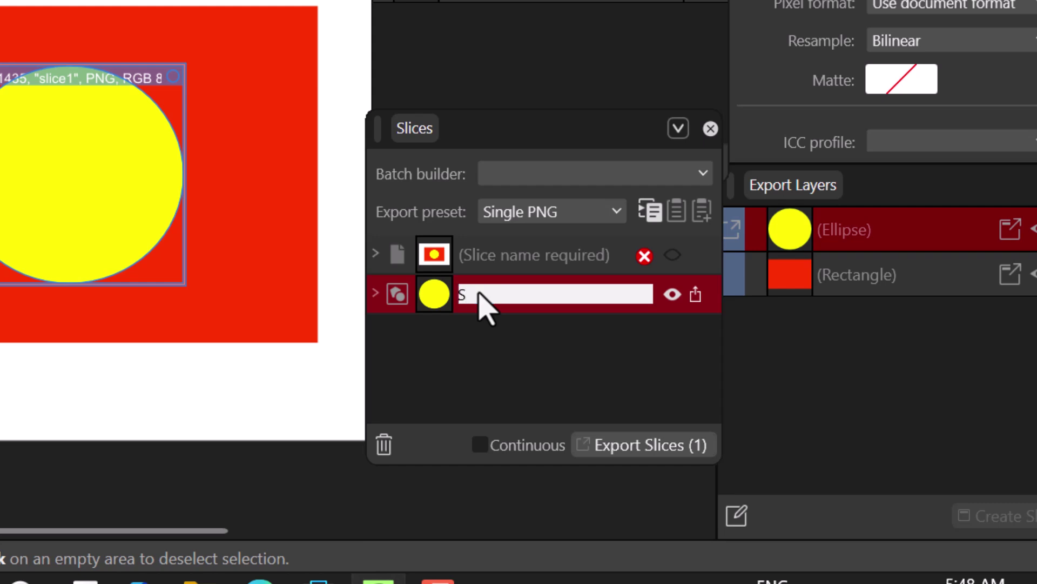
text(C1)
key(Return)
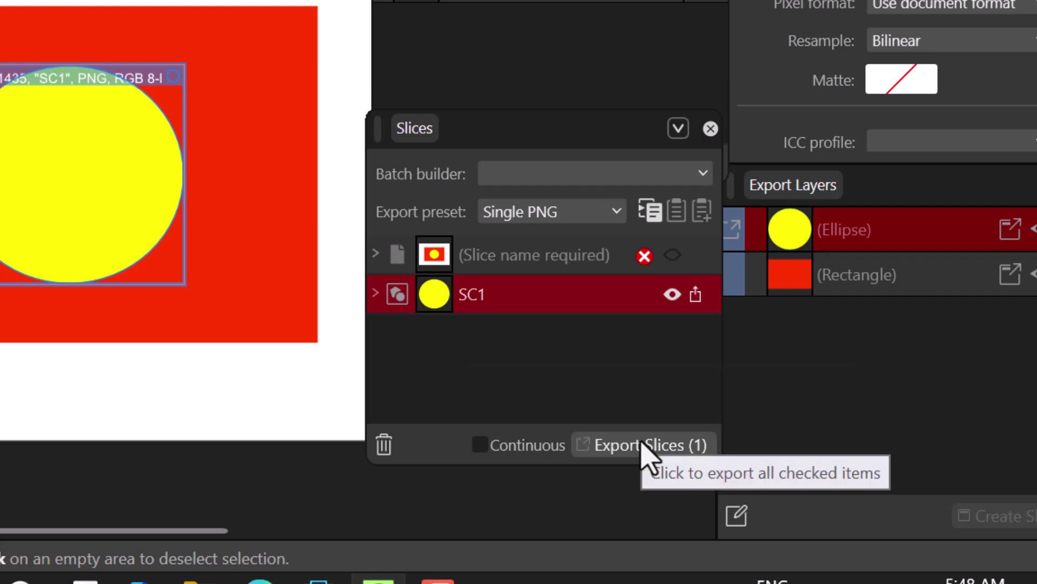
click(644, 447)
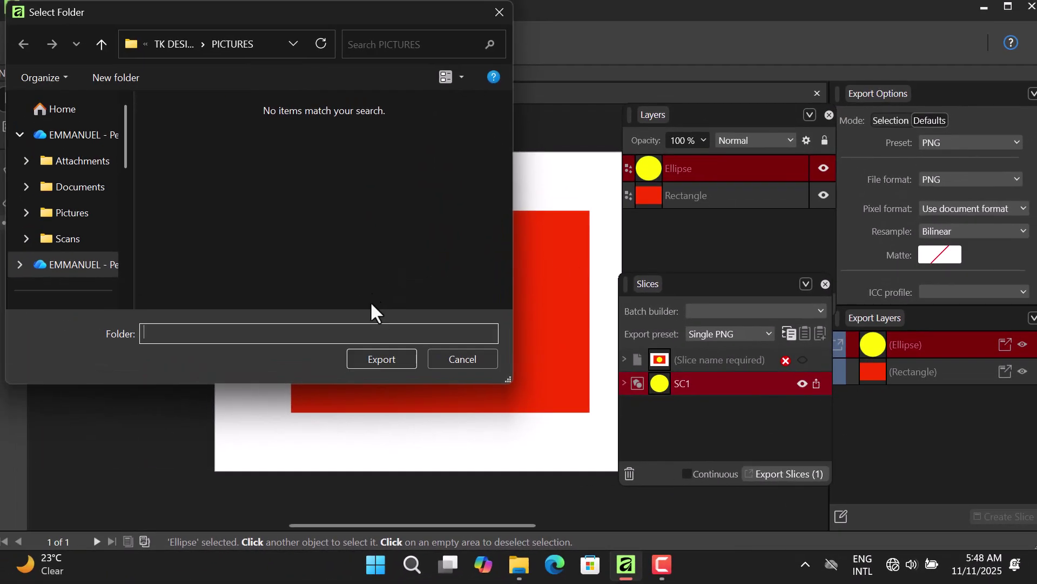
click(385, 358)
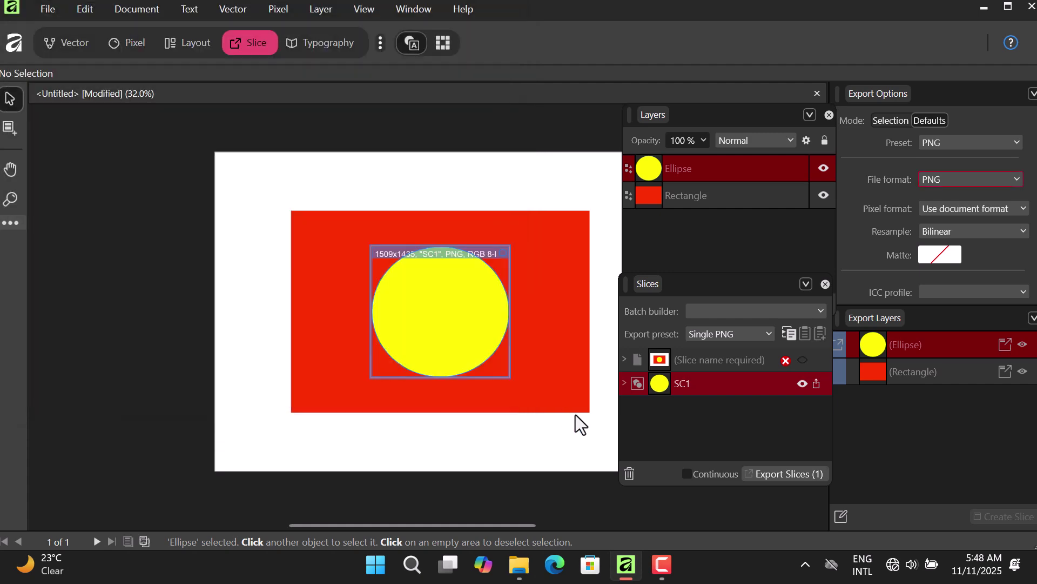
Preview SC1.png in the PICTURES folder: a 1509 x 1435 yellow circle with transparent background
click(530, 511)
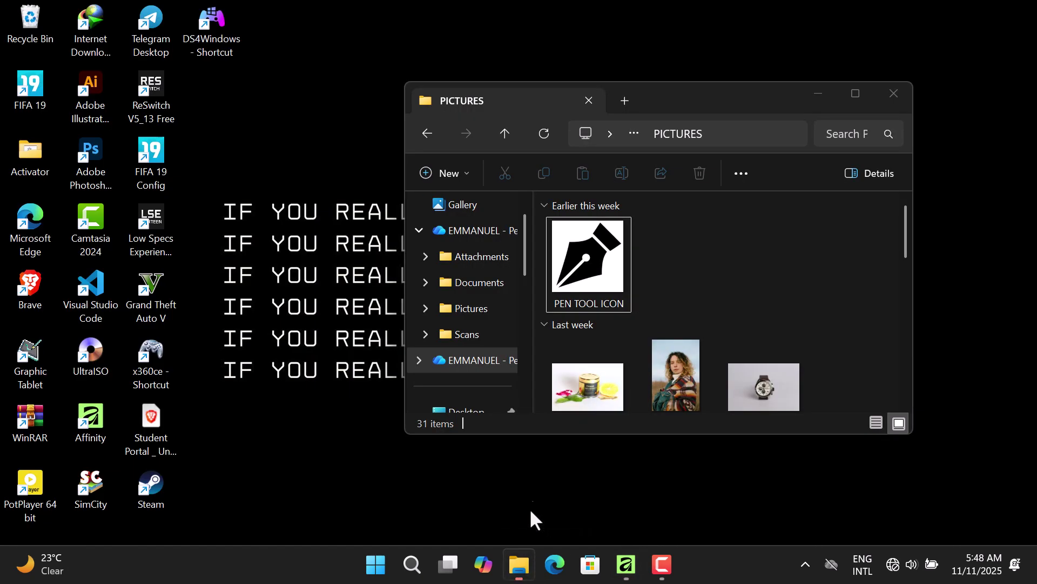
click(535, 520)
mouse_move(600, 272)
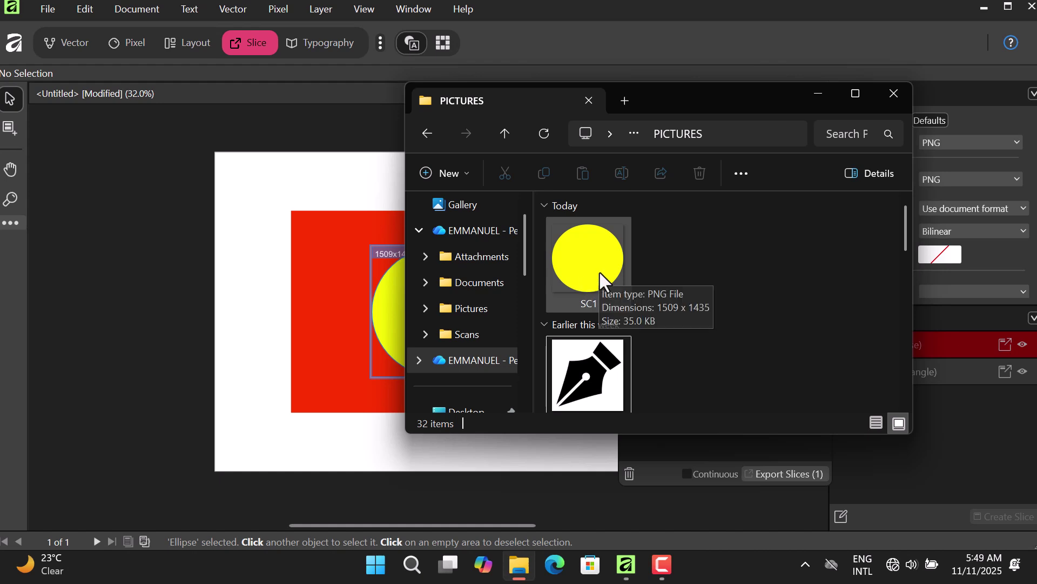
click(598, 257)
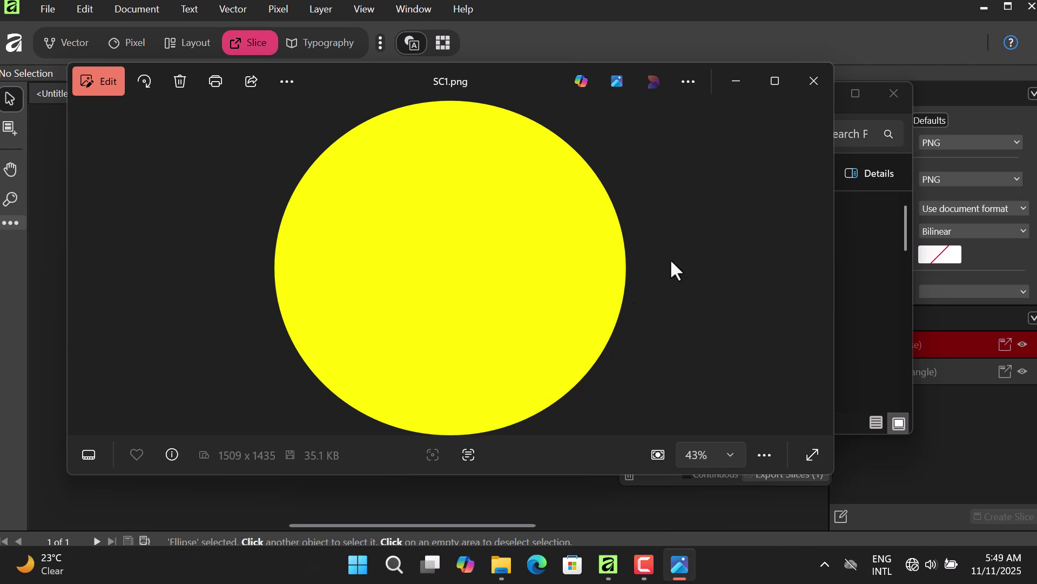
click(814, 82)
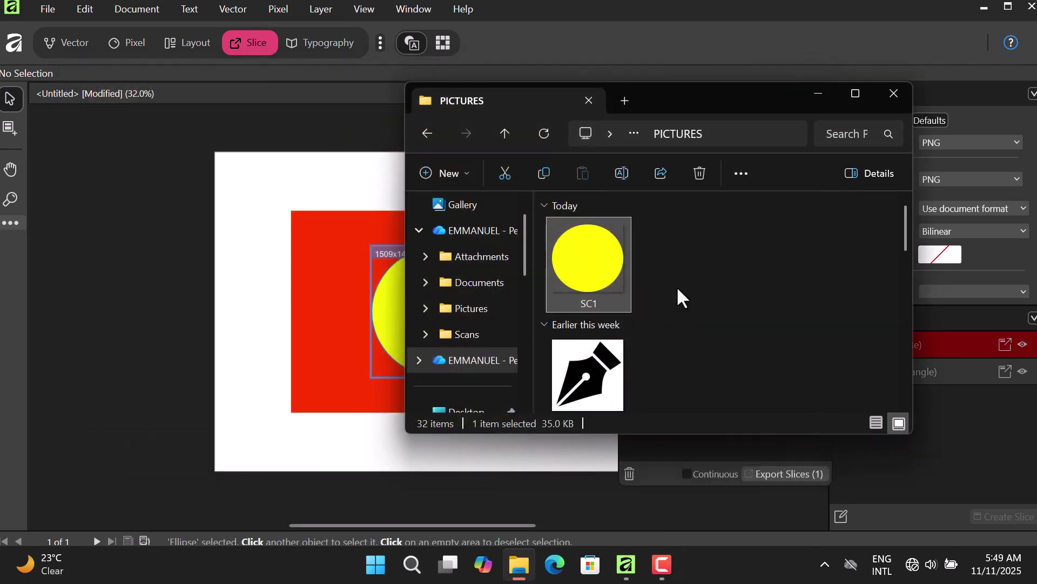
Minimize File Explorer and expand SC1's export settings: PNG, 1x, output SC1.png
click(818, 95)
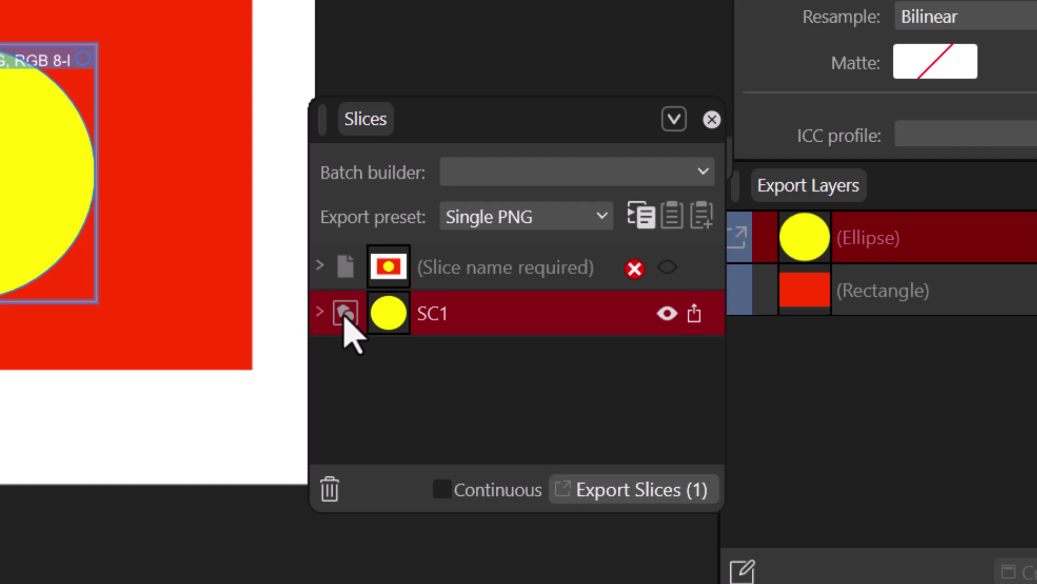
click(321, 312)
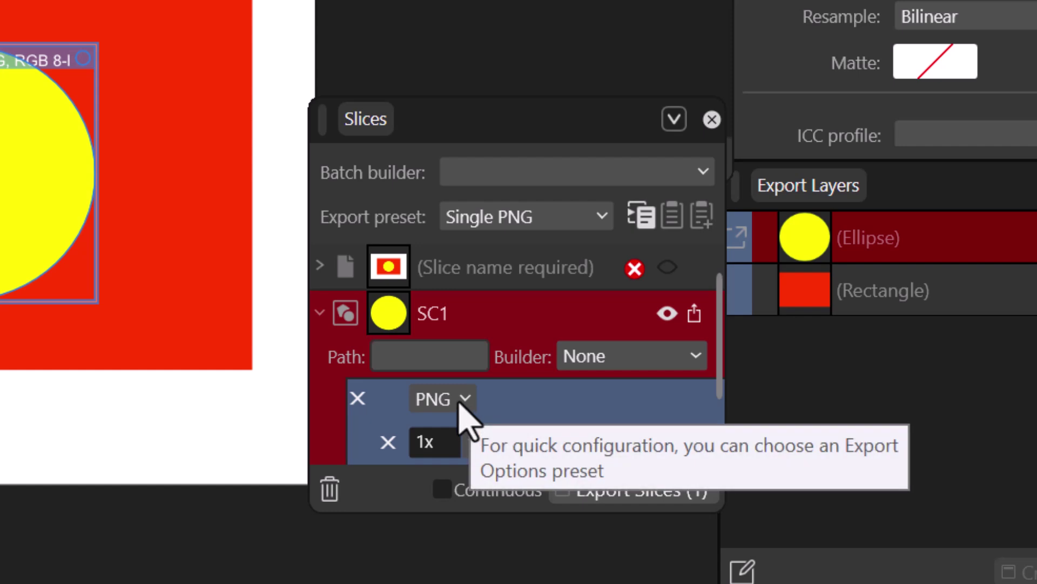
Change SC1's export preset from PNG to JPEG (Best quality), making the output SC1.jpg
click(460, 404)
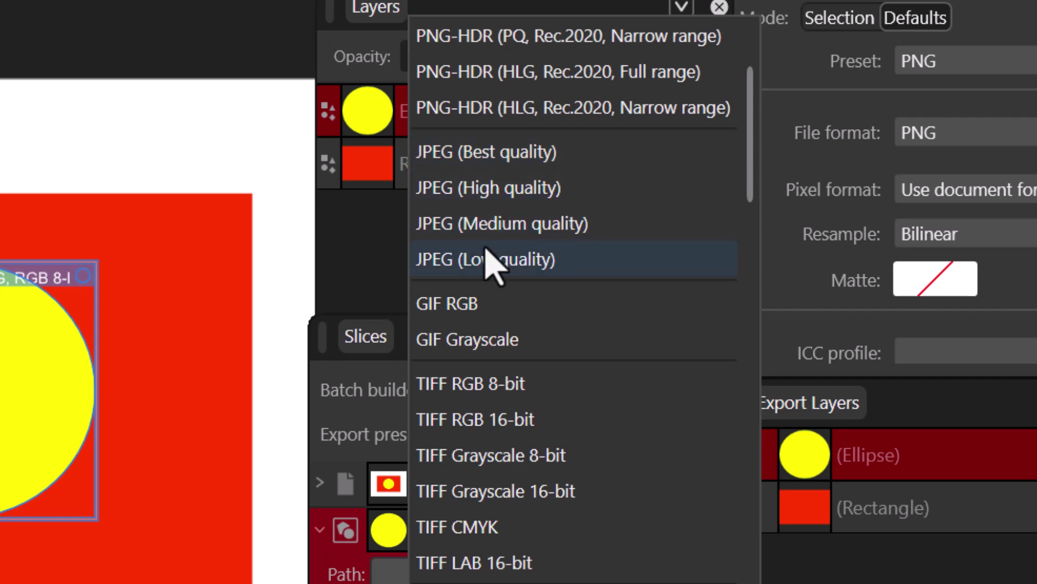
click(449, 166)
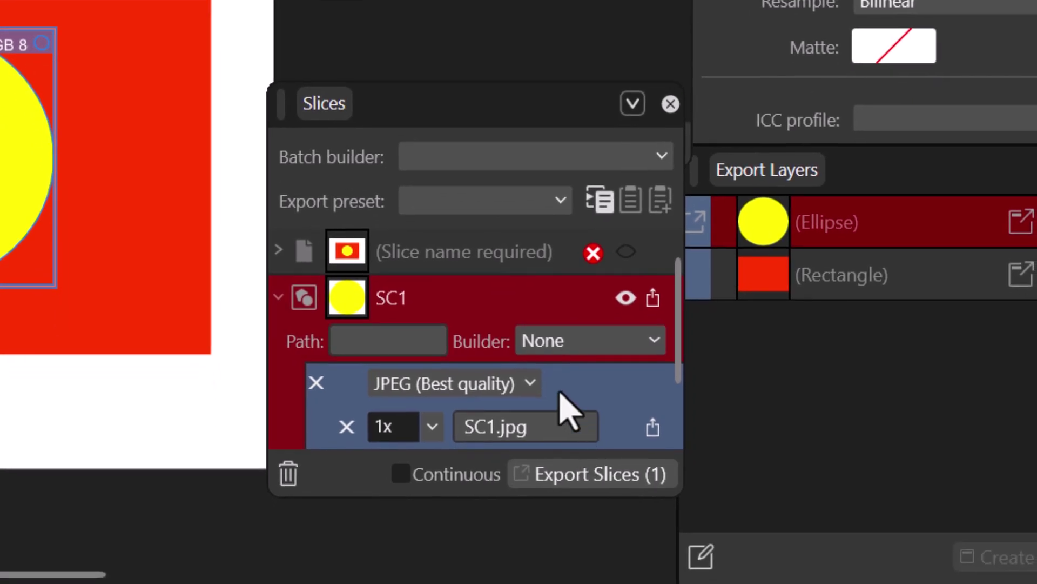
scroll(559, 391, down, 1)
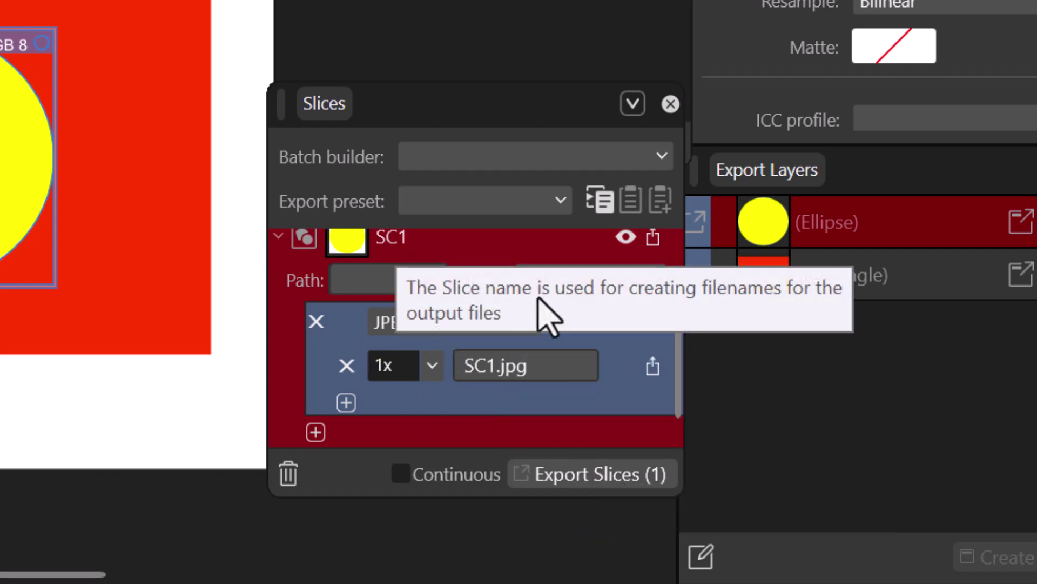
scroll(541, 313, up, 1)
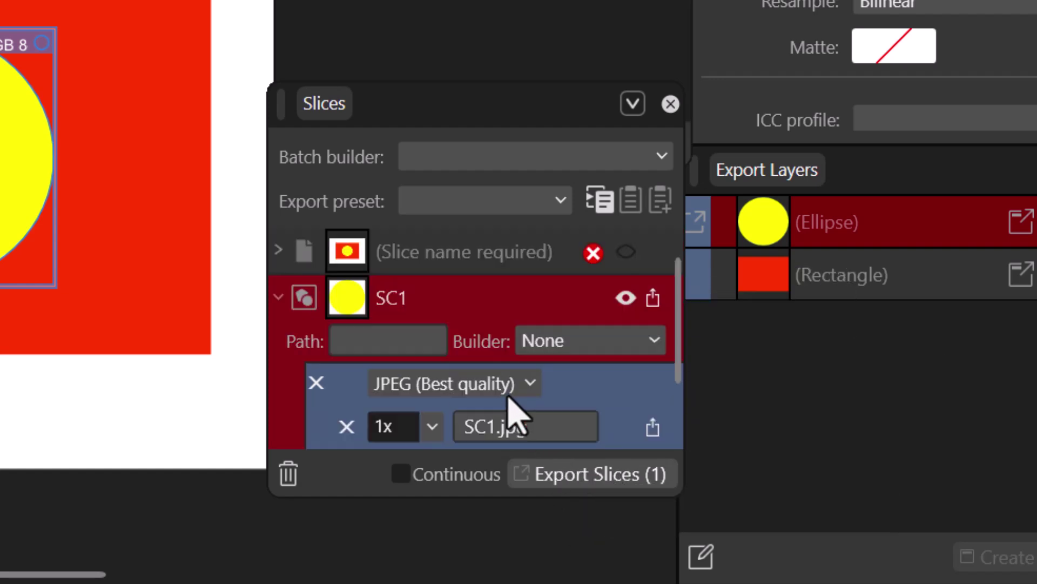
Rename the circle slice from SC1 to SC2
double_click(397, 301)
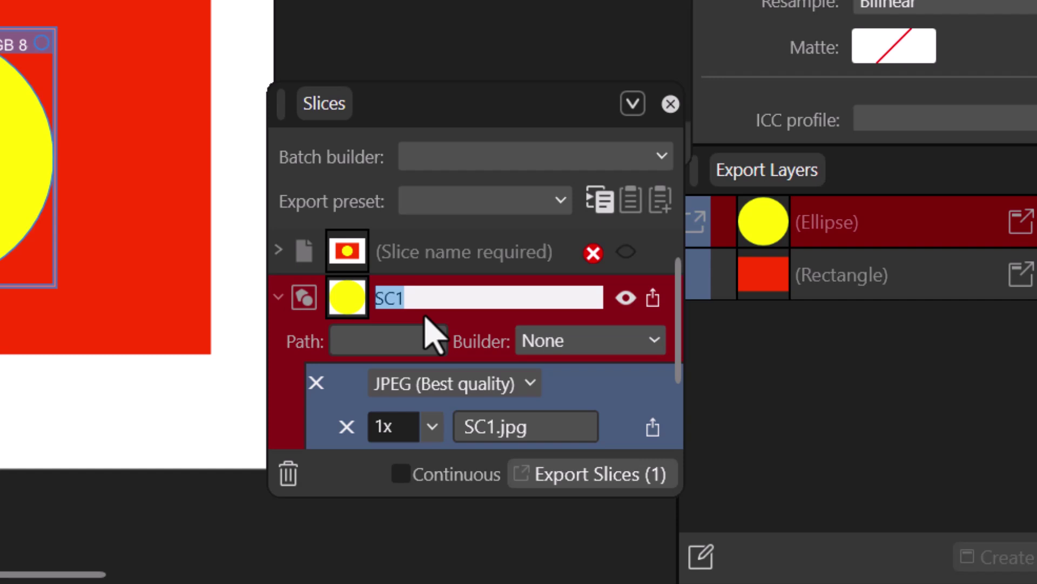
key(Right)
key(BackSpace)
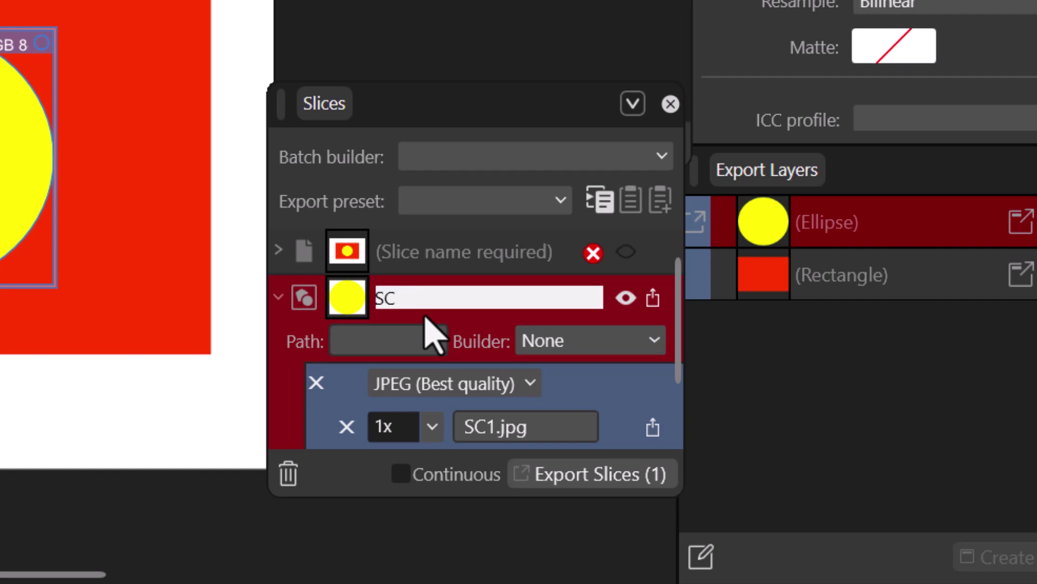
text(2)
key(Return)
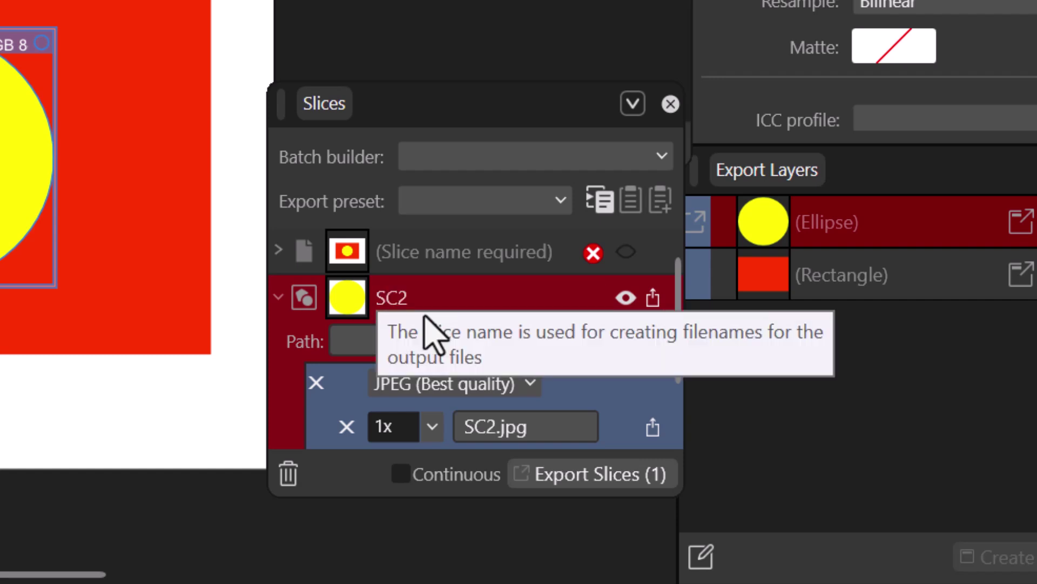
Export the slice as SC2.jpg into the PICTURES folder
scroll(535, 411, down, 1)
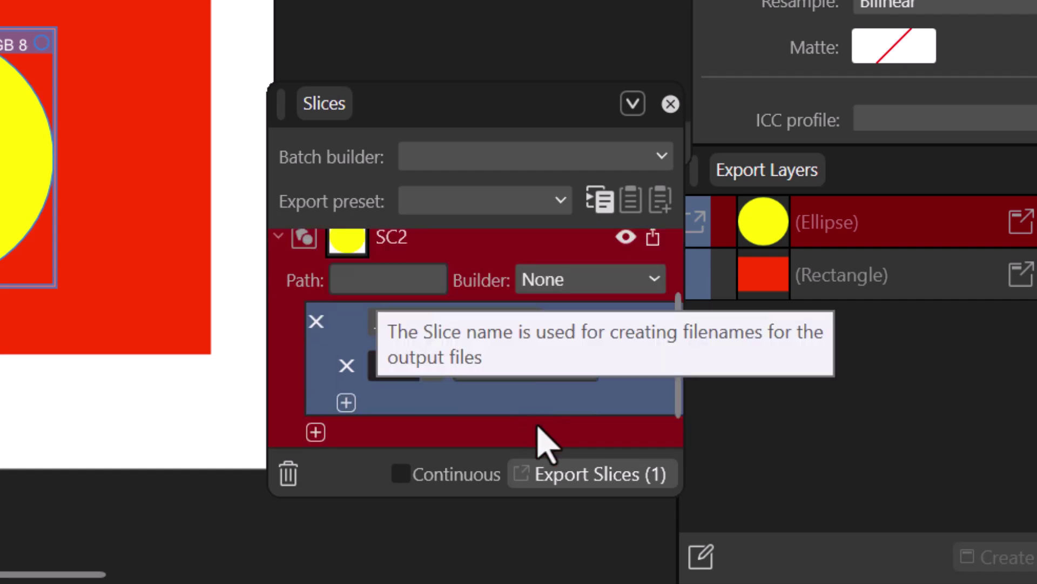
click(577, 486)
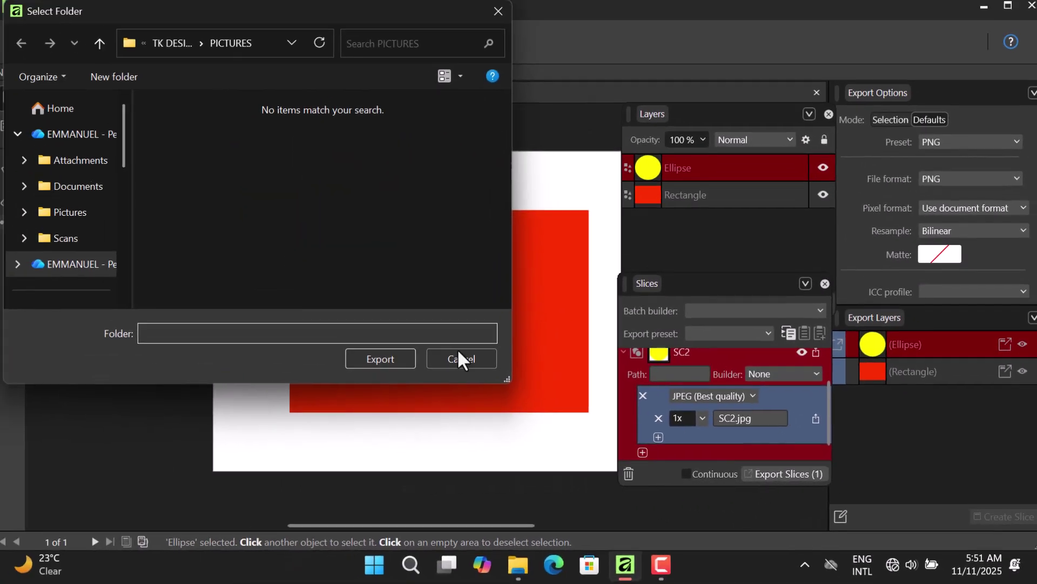
click(381, 356)
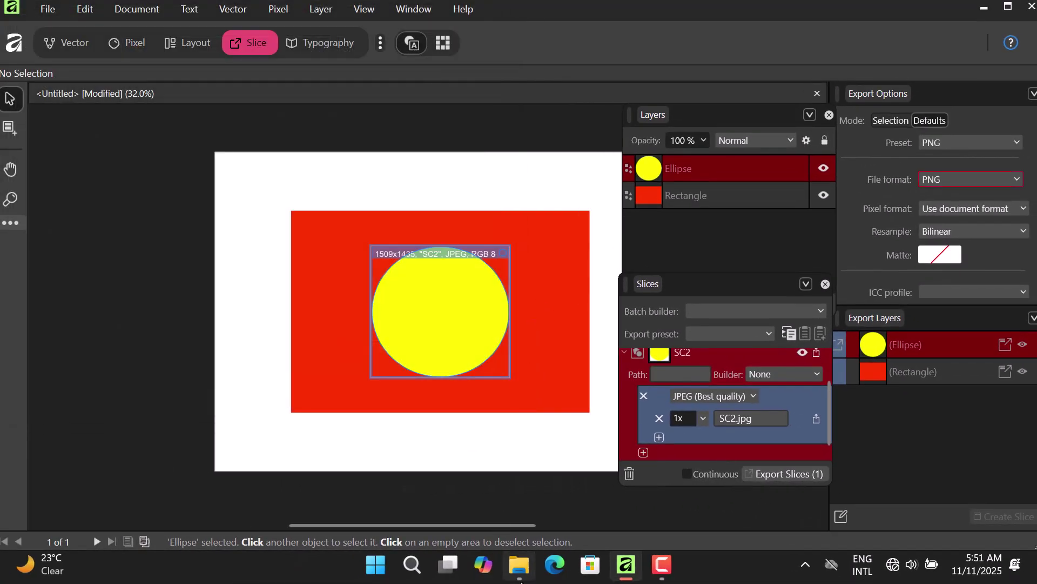
From the PICTURES folder, view SC2.jpg's white background against the transparent SC1.png, then close Photos
mouse_move(520, 567)
click(535, 489)
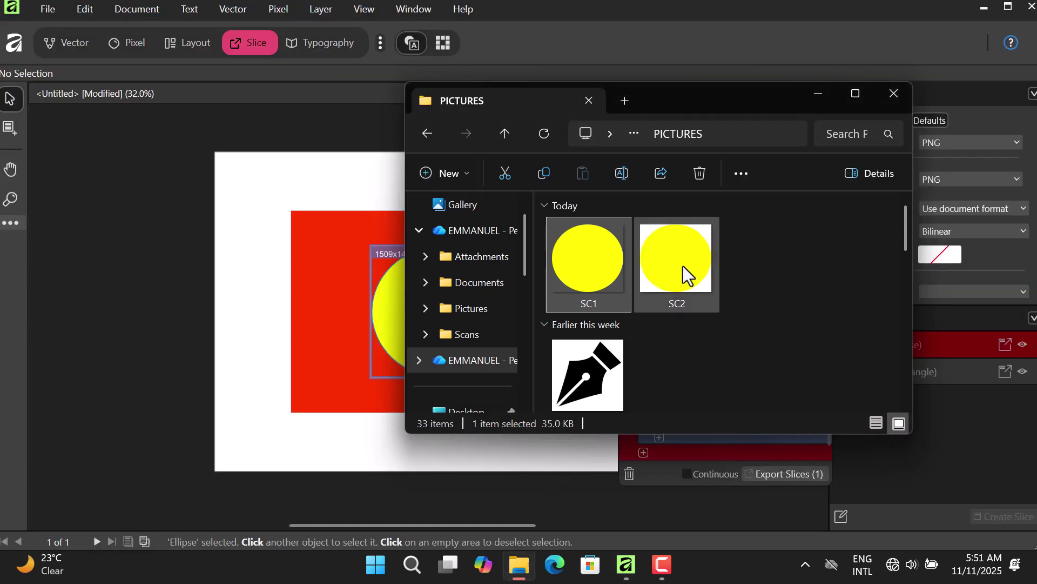
double_click(669, 261)
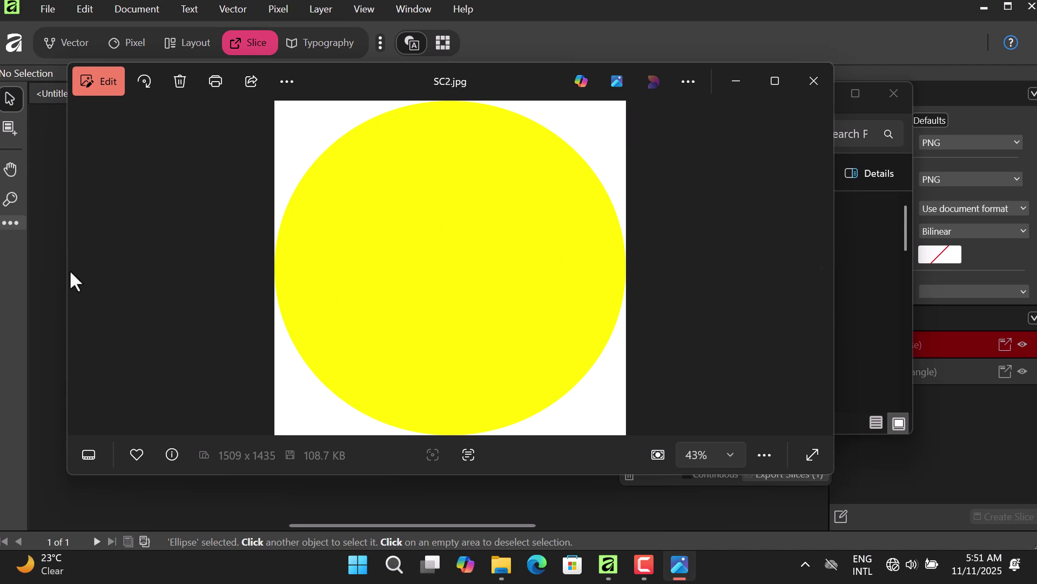
click(820, 268)
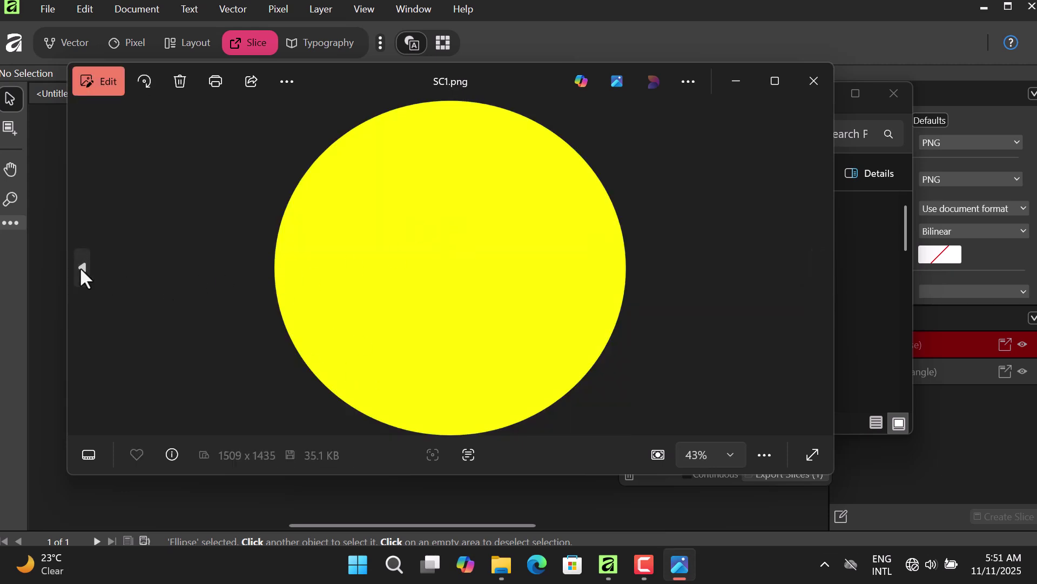
click(81, 267)
click(808, 81)
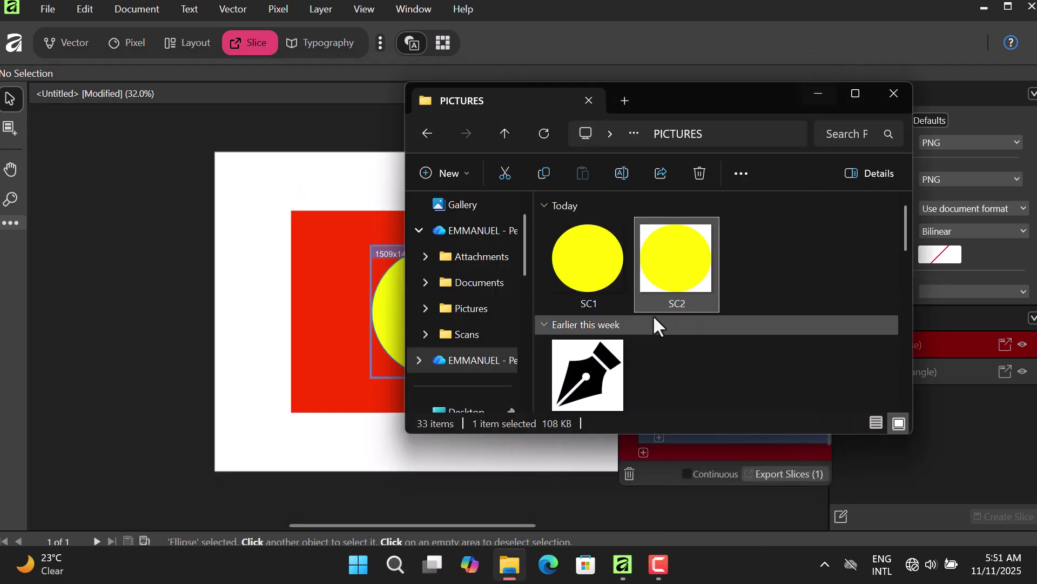
Close the File Explorer window to bring the Affinity document with slice SC2 back
click(881, 91)
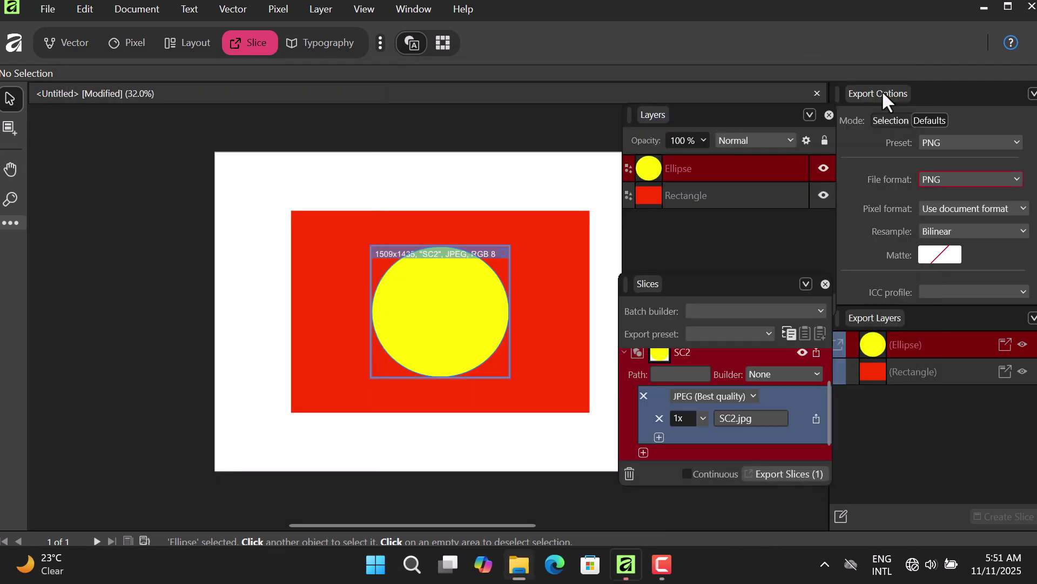